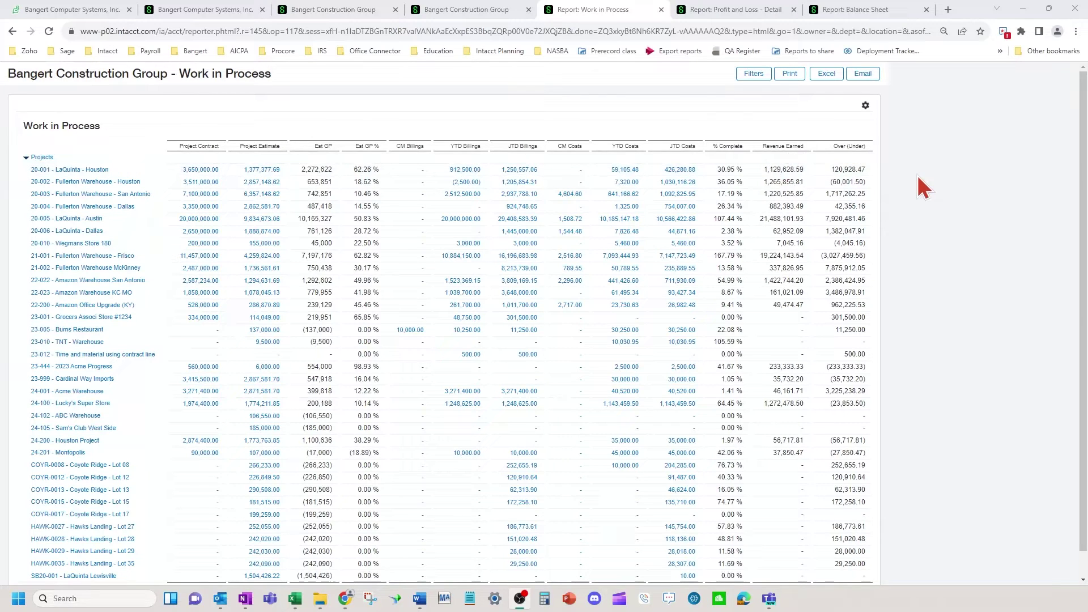
Open the Work in Process report's column setup and review the Project Contract and Project Estimate columns, including the available budgets.
left_click(480, 11)
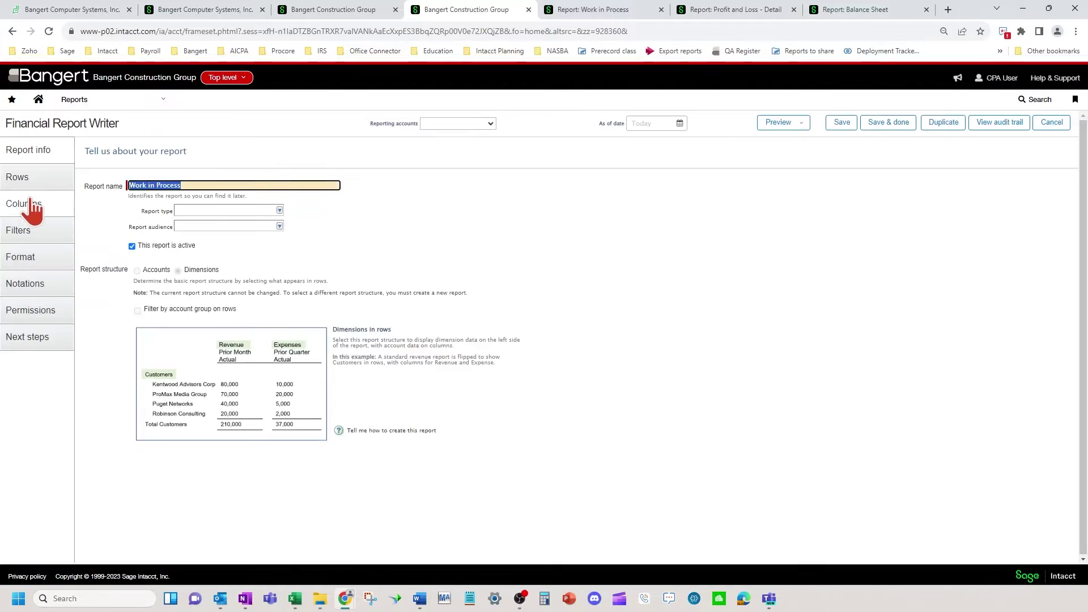
left_click(31, 204)
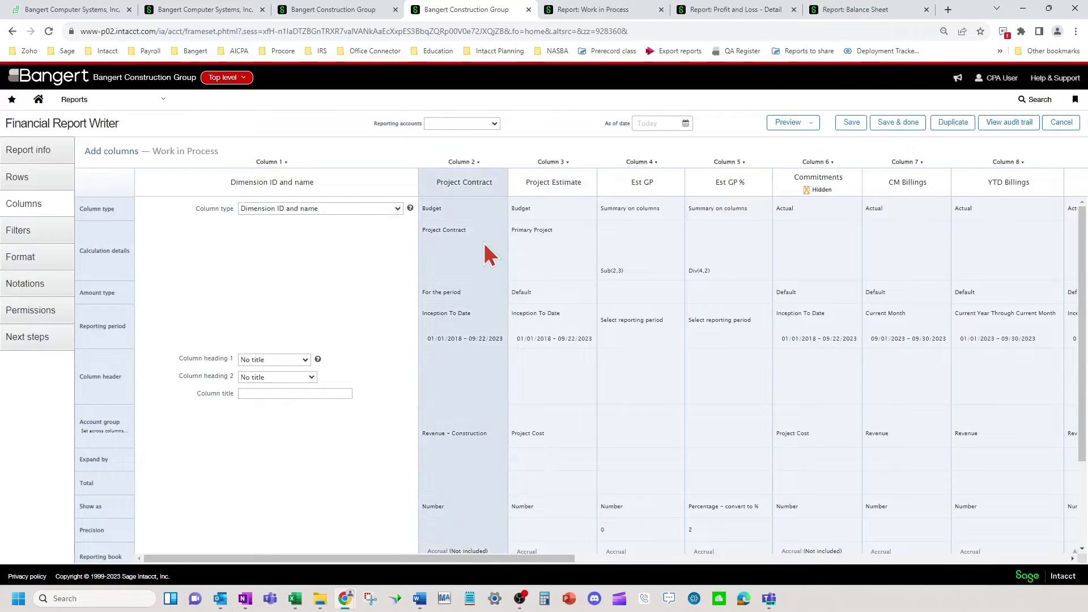
left_click(484, 242)
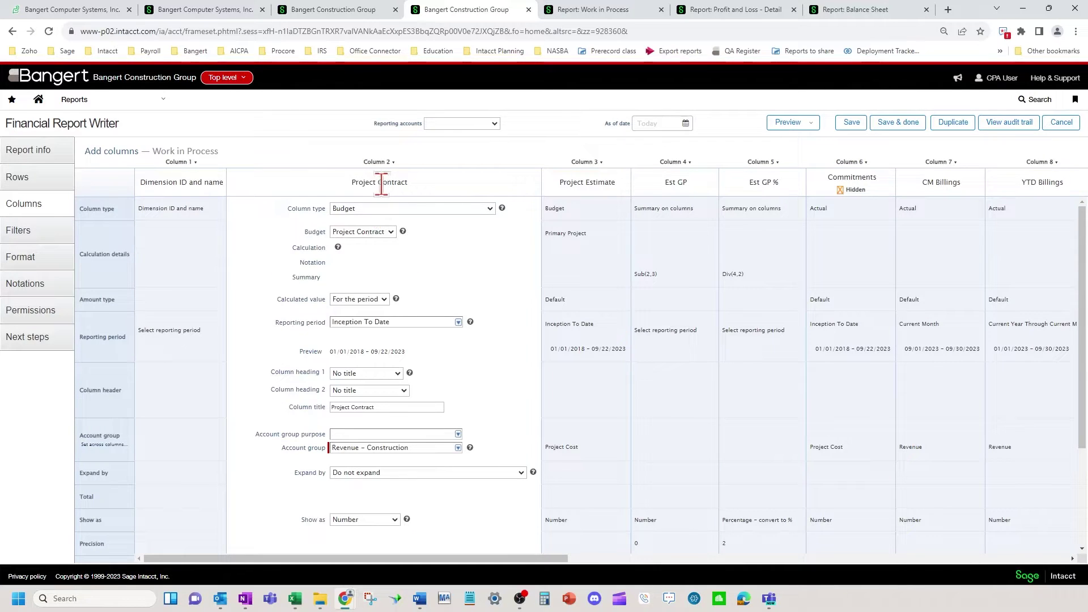
left_click(589, 253)
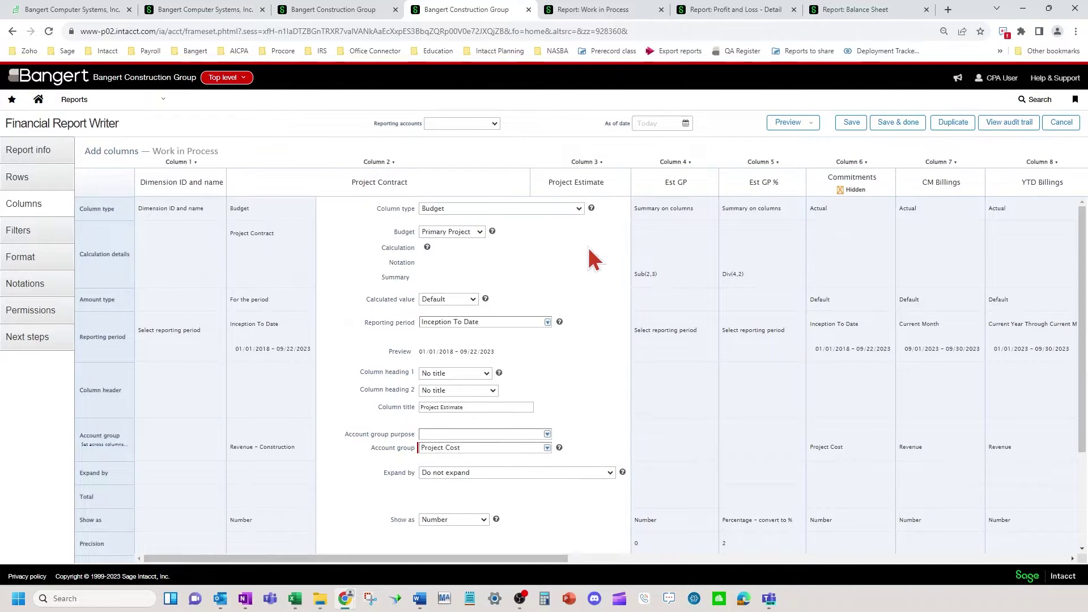
left_click(481, 233)
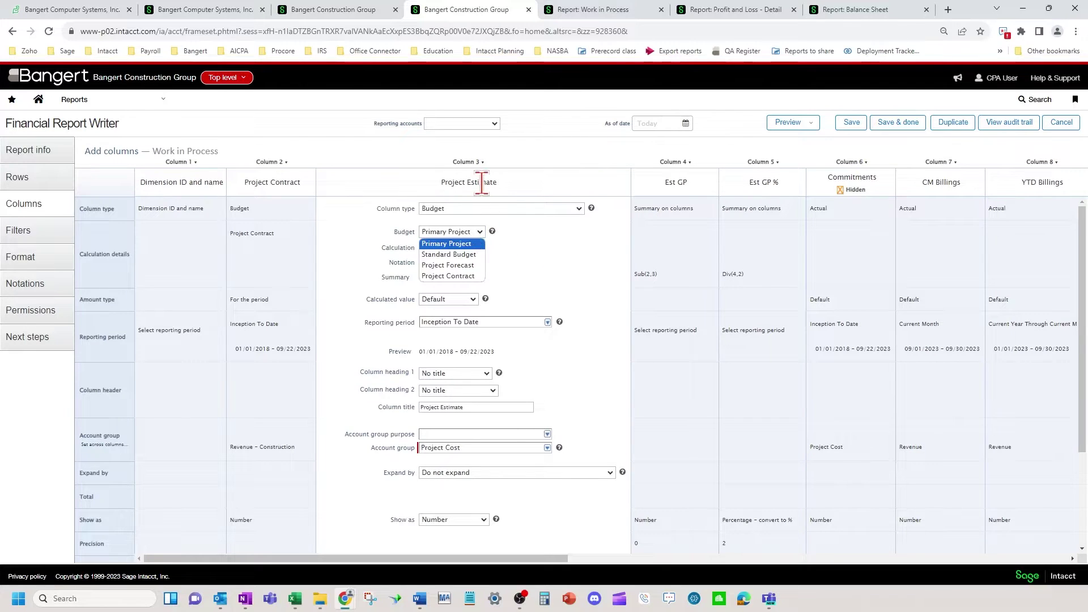
left_click(526, 238)
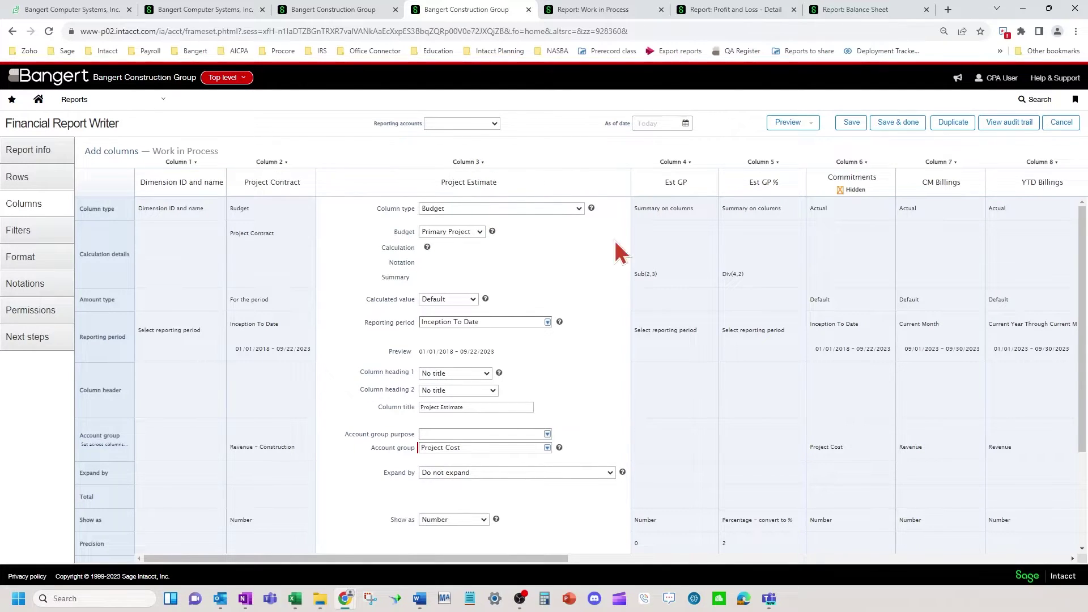
Review the summary formulas of the Est GP and Est GP % columns.
left_click(669, 244)
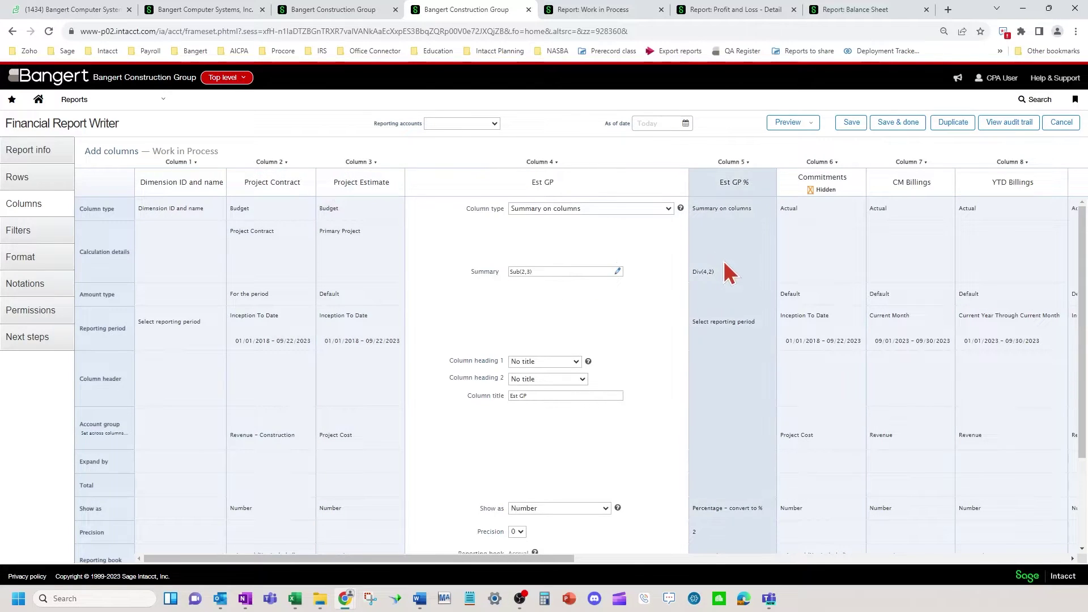
left_click(726, 271)
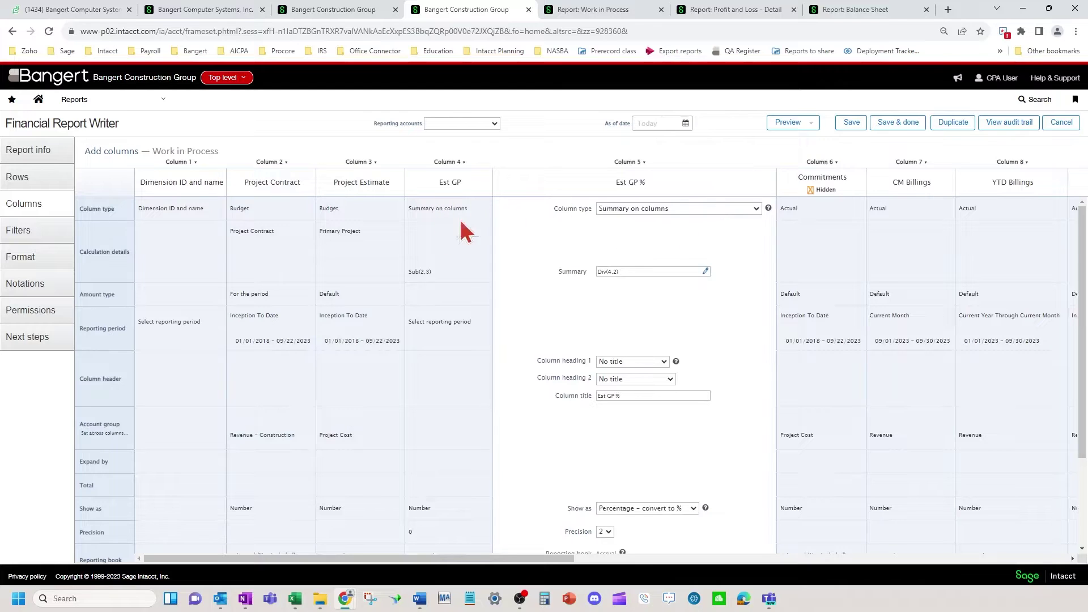
Inspect the CM Billings column's settings and list the revenue account groups available for it.
left_click(917, 276)
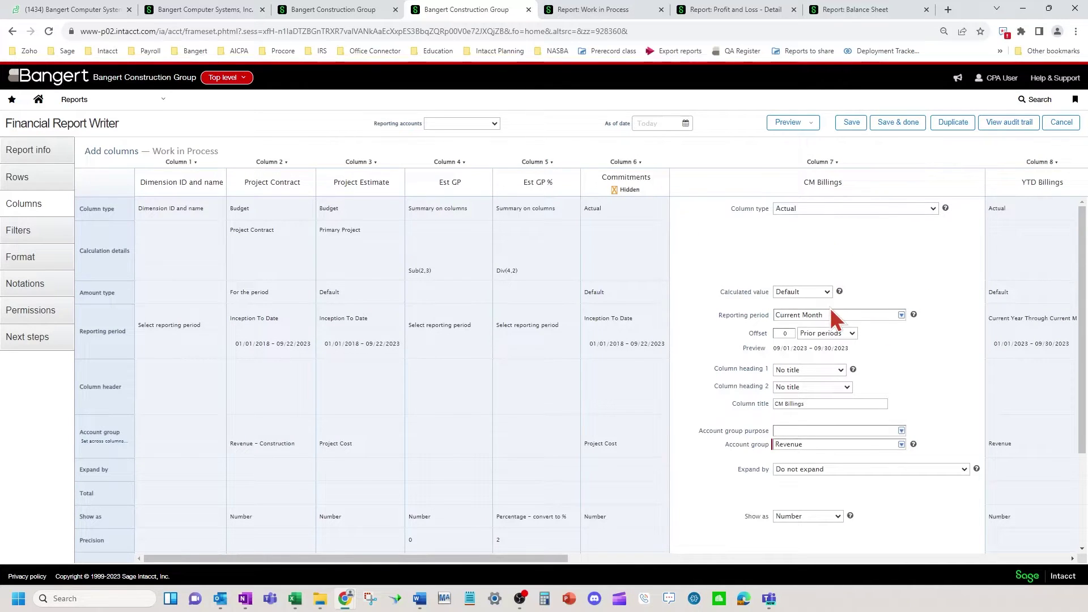
left_click(803, 444)
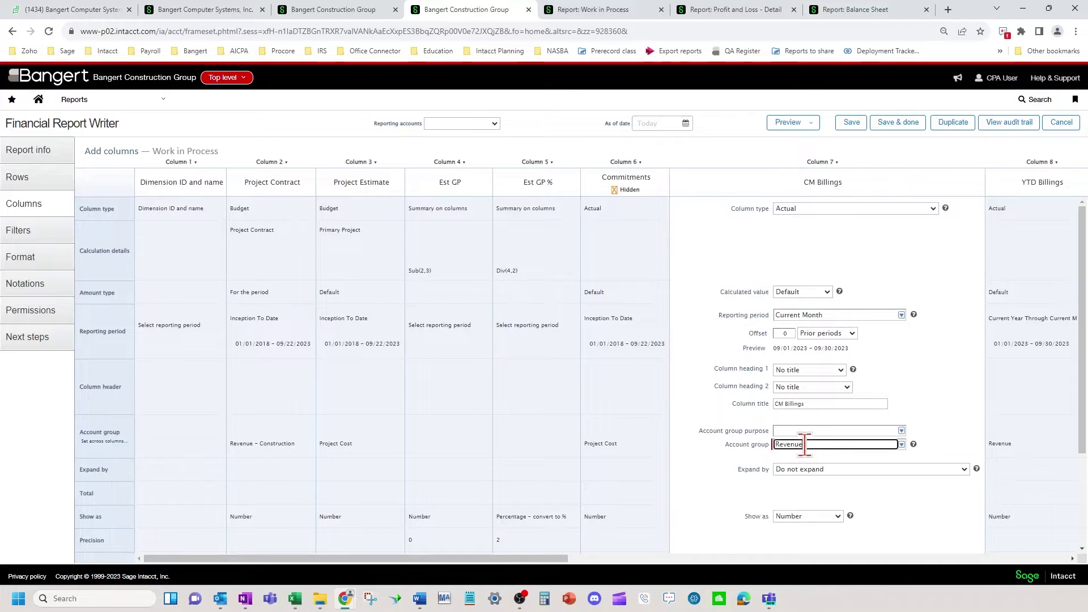
left_click(811, 445)
key("Down")
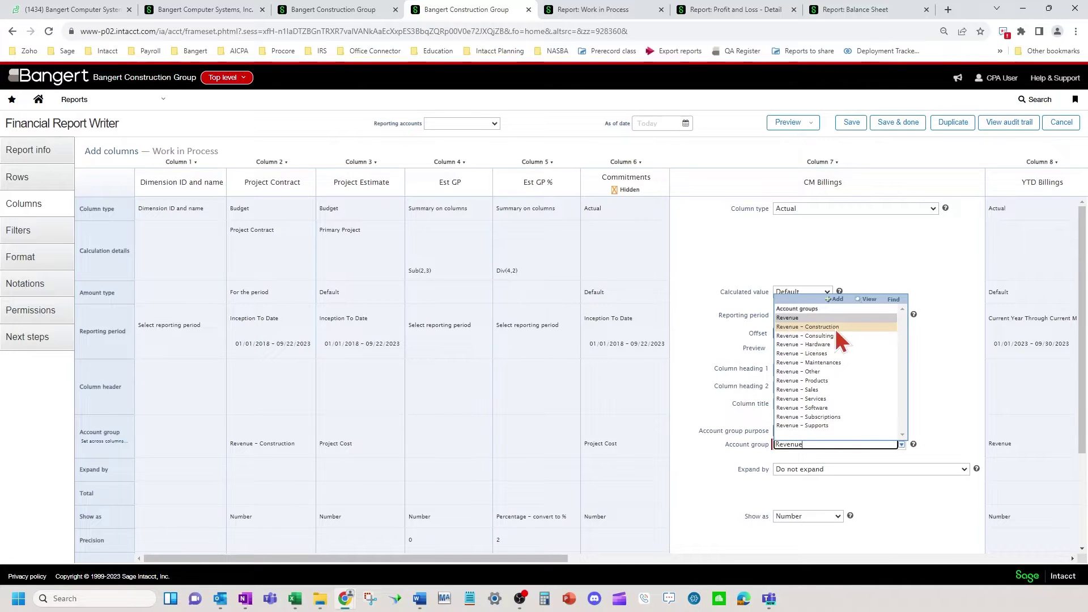
Compare the revenue entries in the account groups list with the billings columns in the Work in Process report and its column setup.
left_click(357, 10)
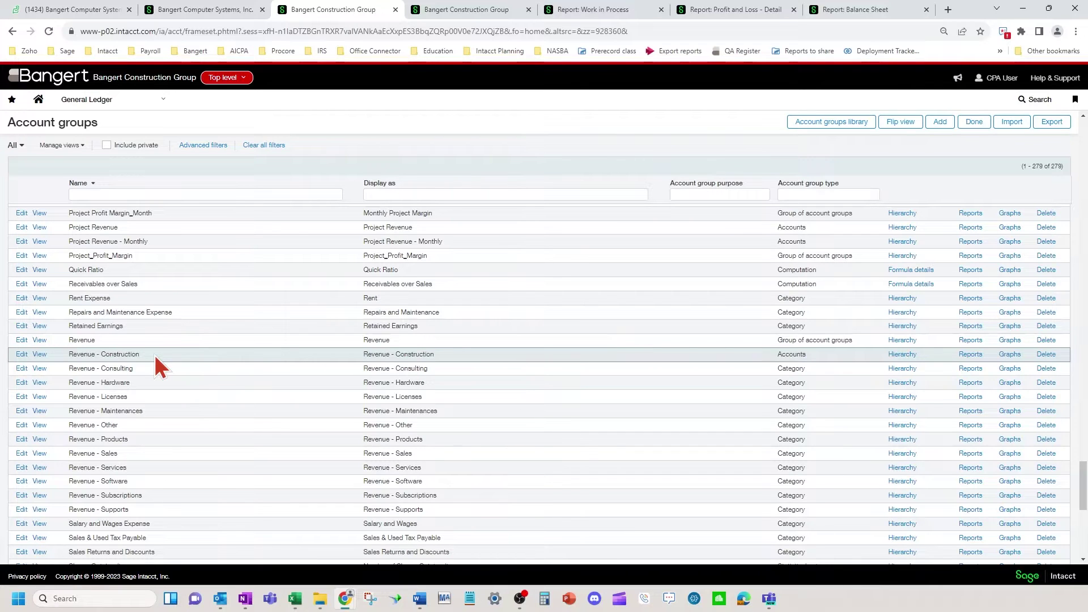
left_click(605, 10)
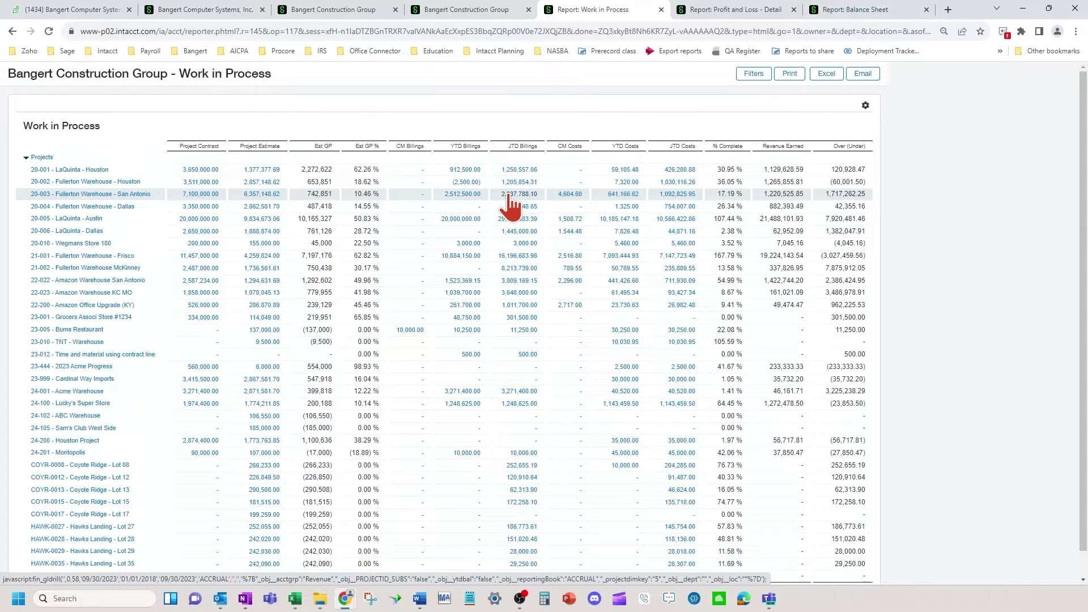
left_click(466, 12)
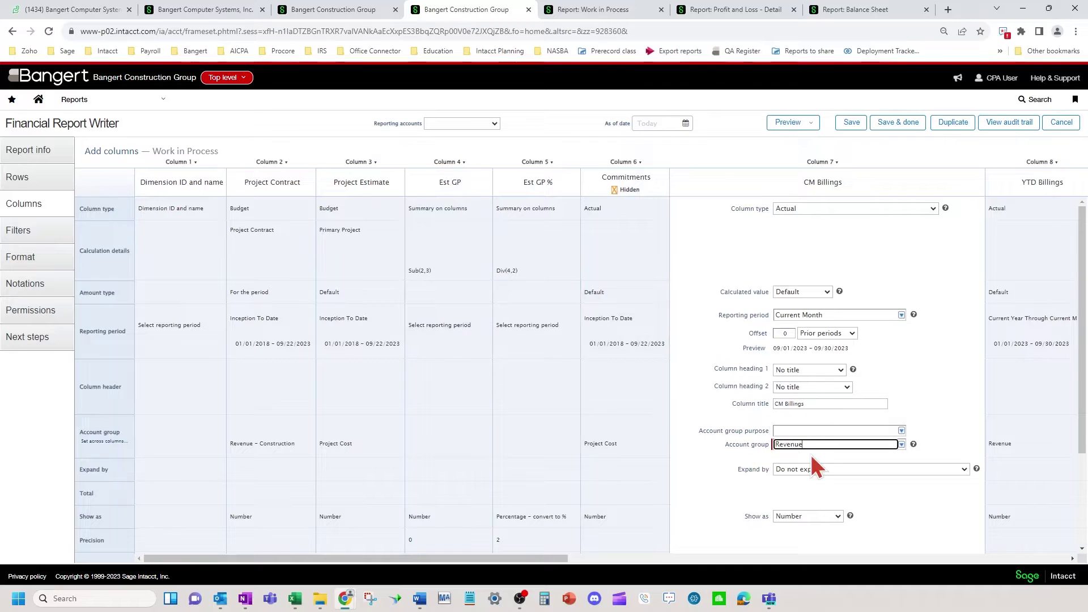
left_click(332, 11)
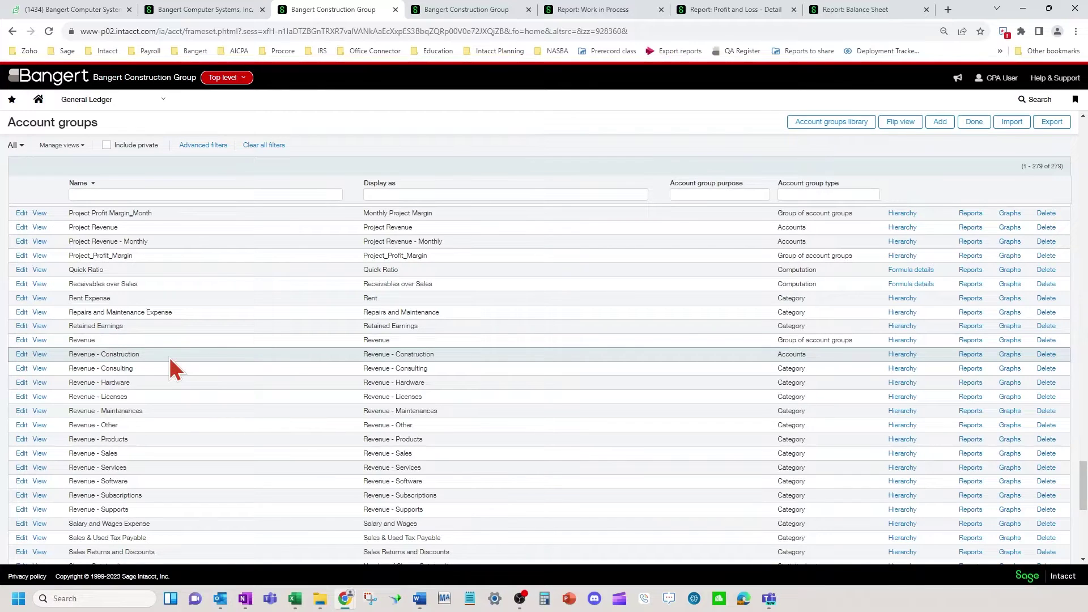
left_click(498, 10)
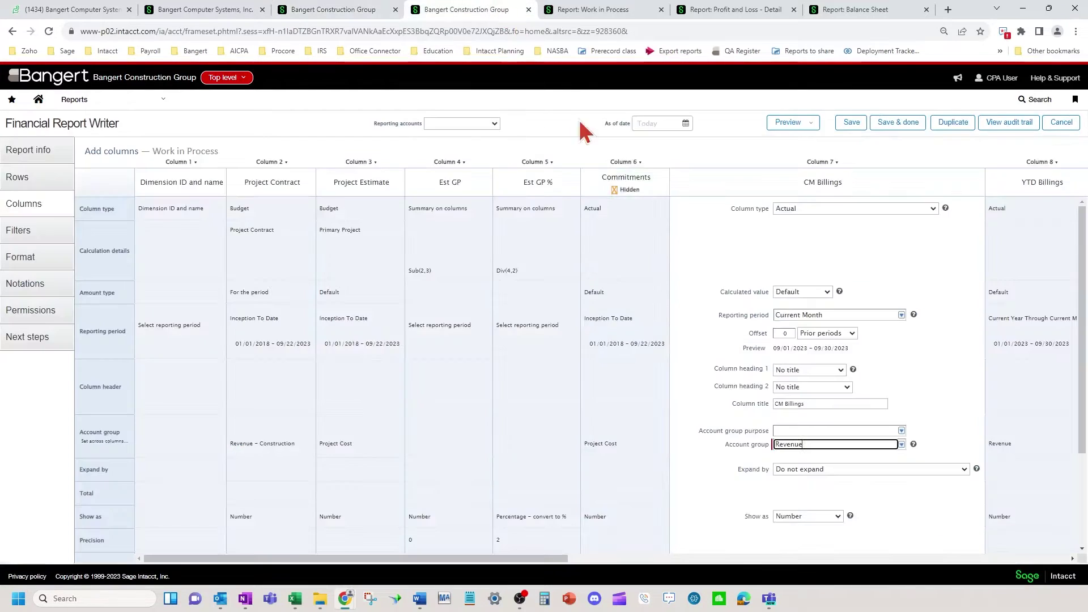
Inspect the JTD Costs column's reporting period and account group alongside the other cost columns.
left_click(1072, 558)
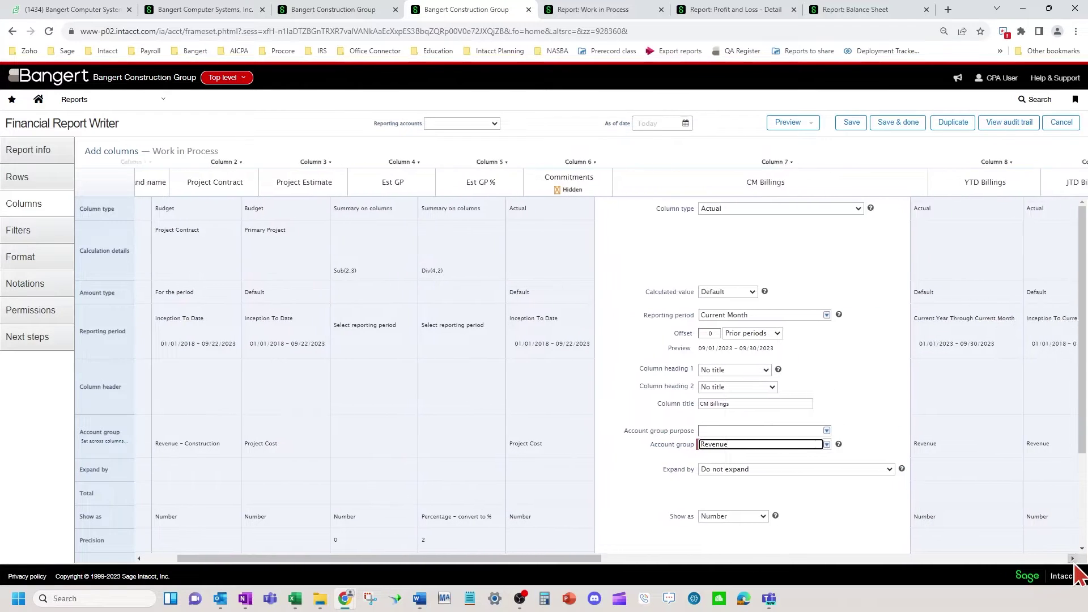
left_click_drag(1072, 558, 1072, 558)
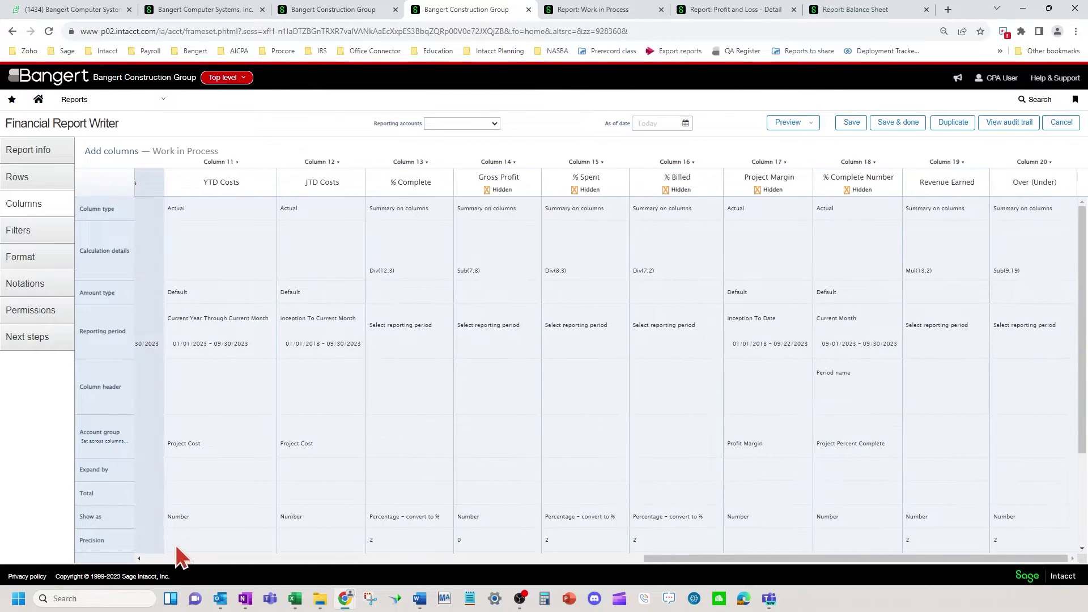
left_click(296, 445)
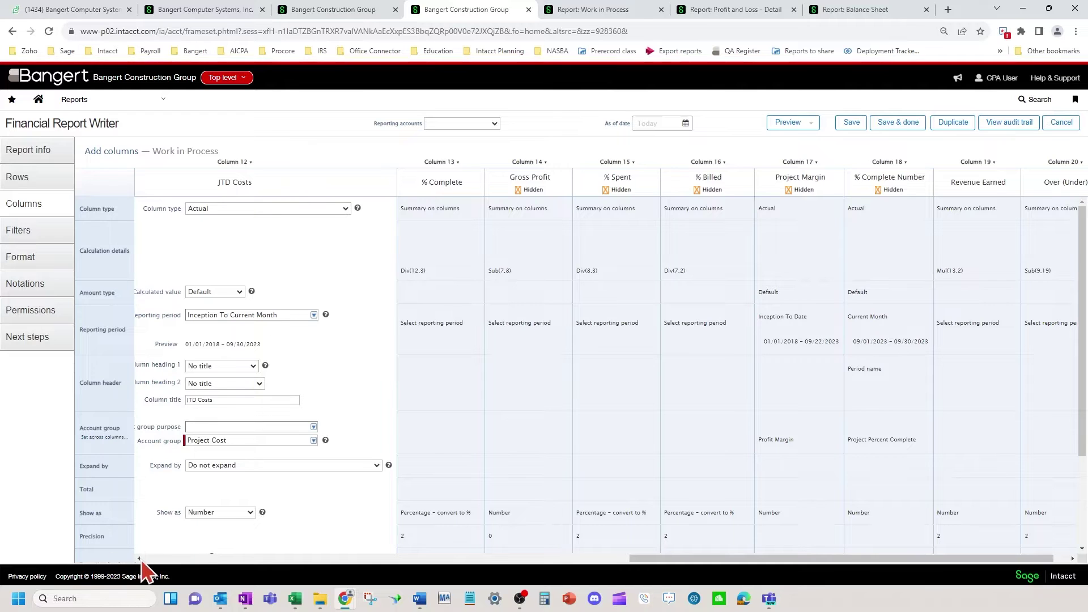
left_click_drag(139, 559, 139, 558)
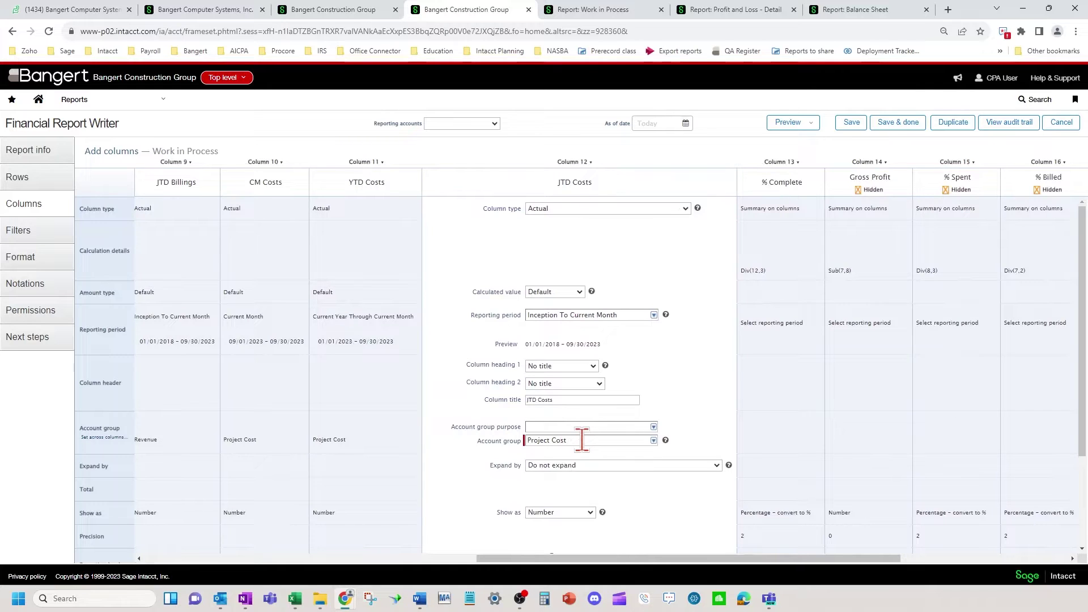
left_click(582, 440)
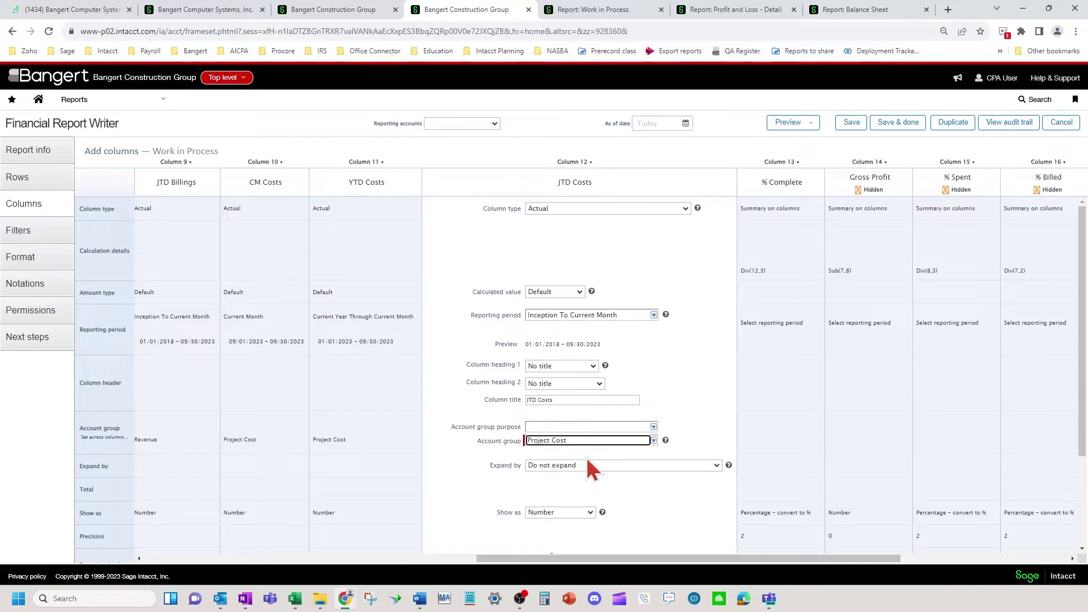
Open the Project Cost account group from the account groups list and check its member account range.
left_click(329, 12)
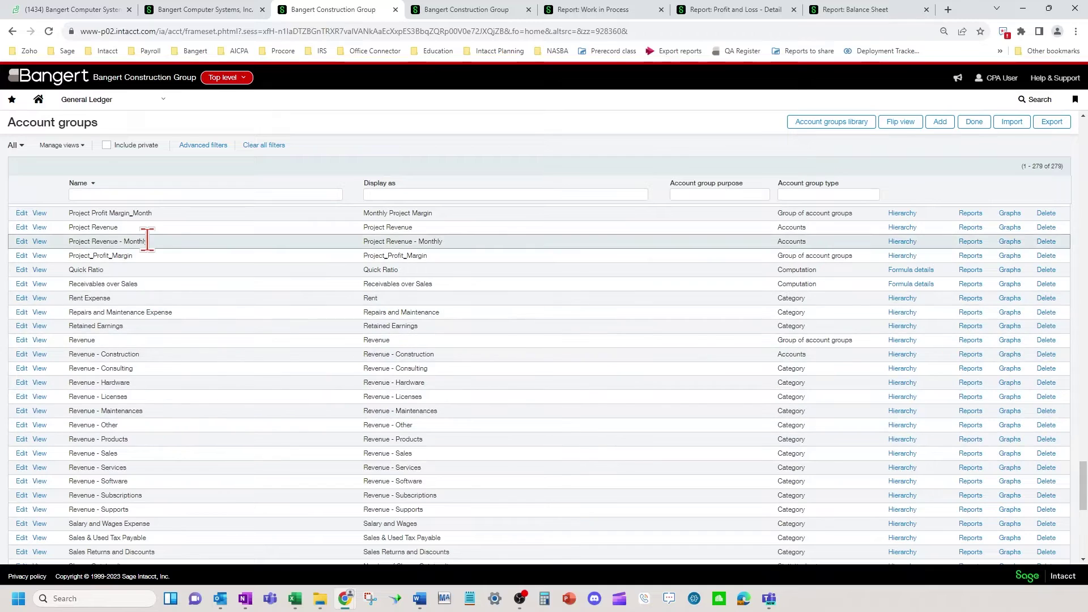
scroll(149, 242, "up", 2)
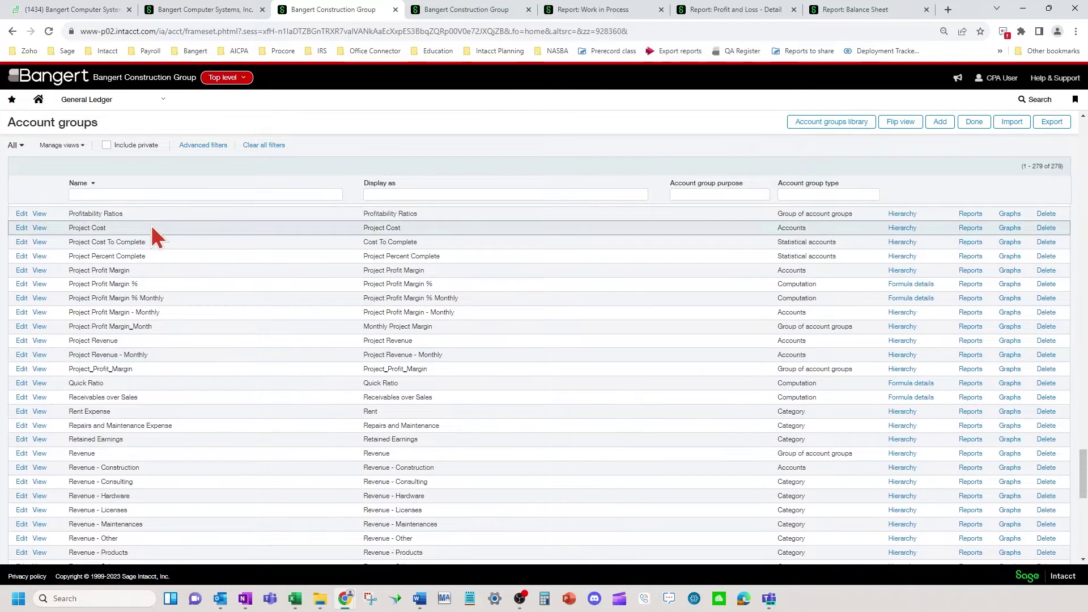
left_click(21, 228)
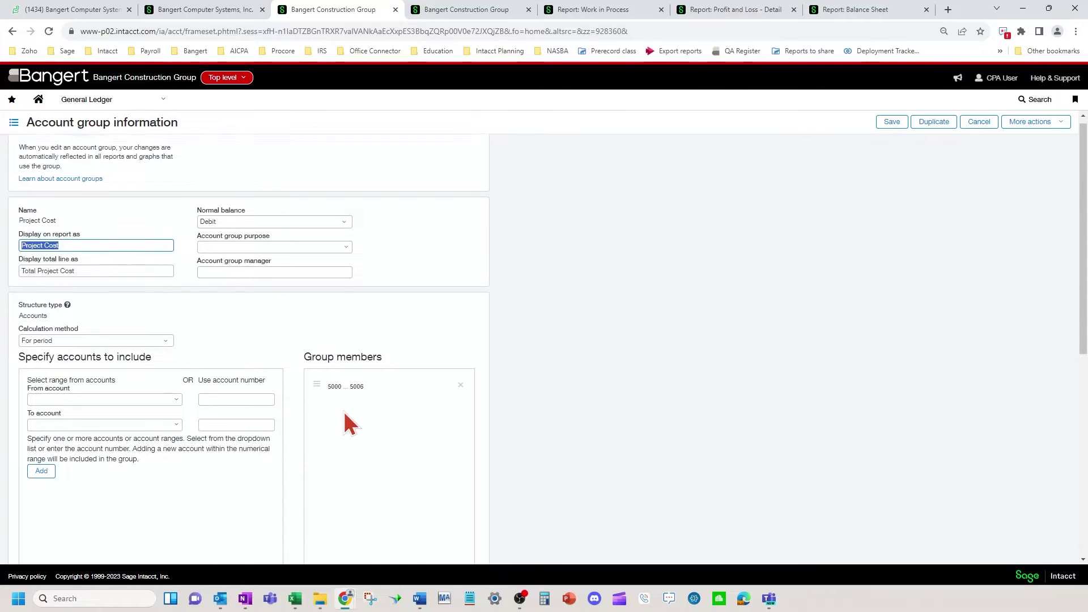
scroll(342, 409, "down", 1)
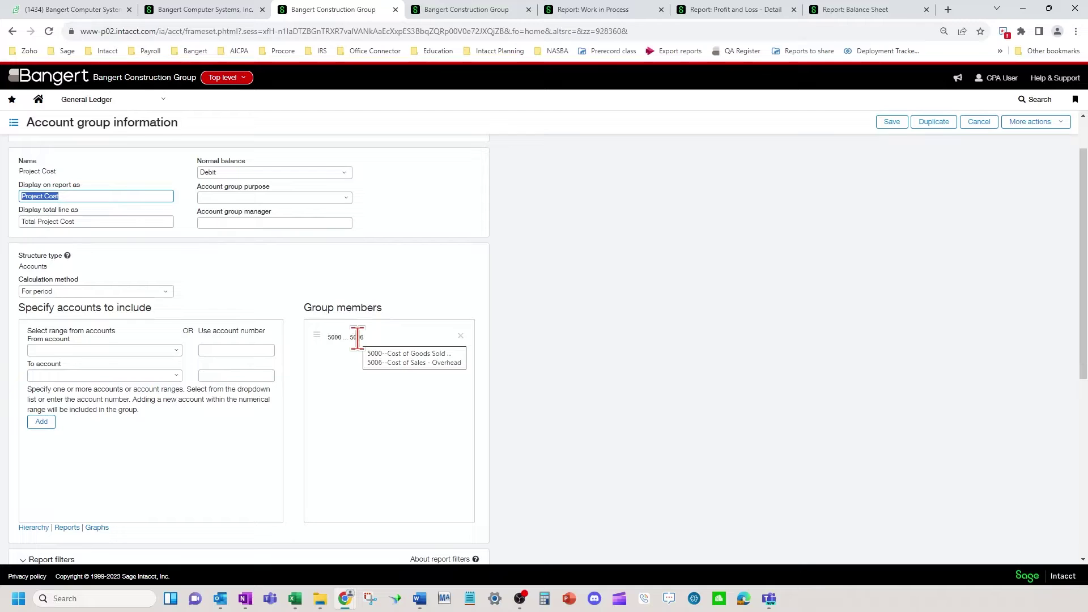
Return to the report's column setup and trace the % Complete formula to the JTD Costs and Project Estimate columns.
left_click(613, 11)
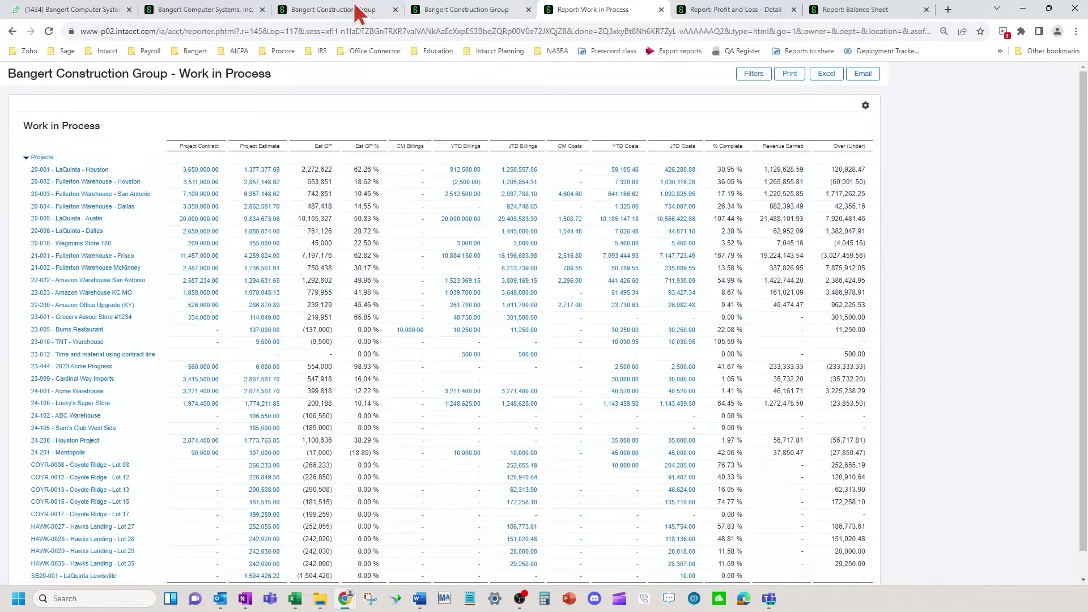
left_click(483, 10)
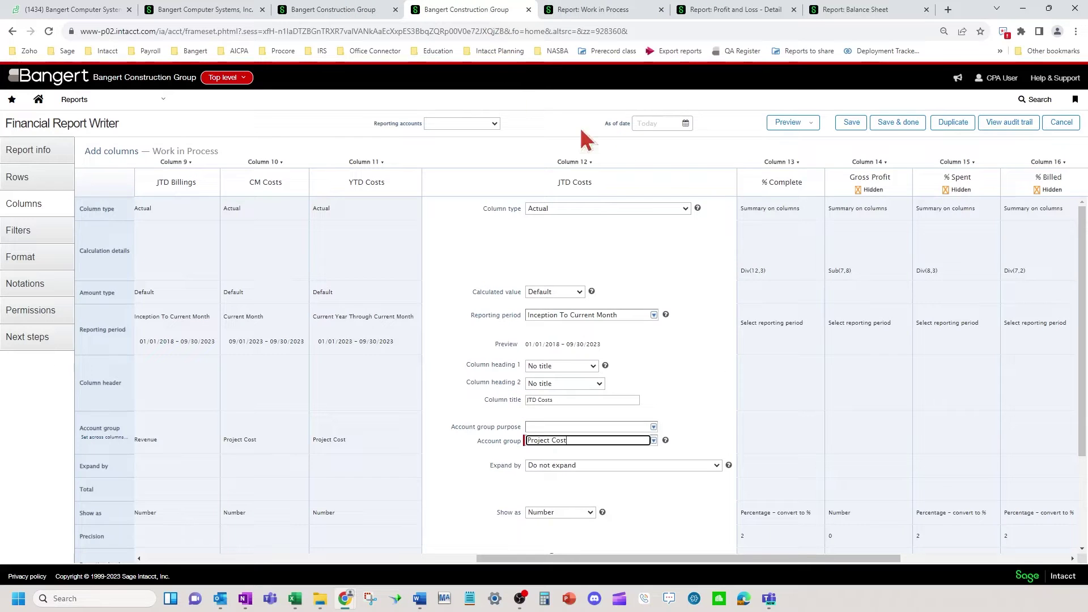
left_click(809, 328)
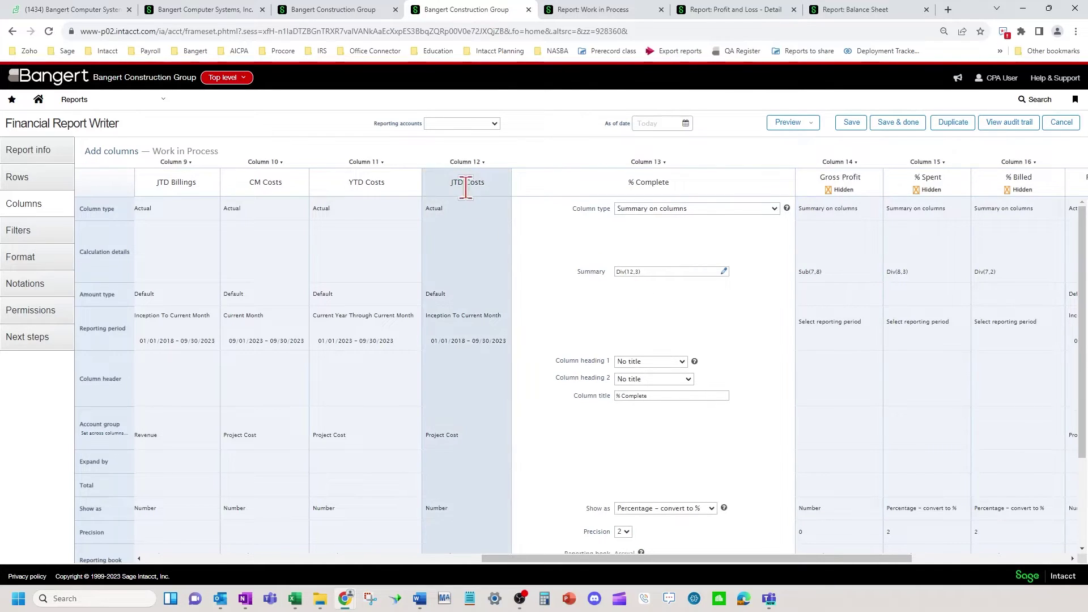
left_click_drag(569, 558, 194, 550)
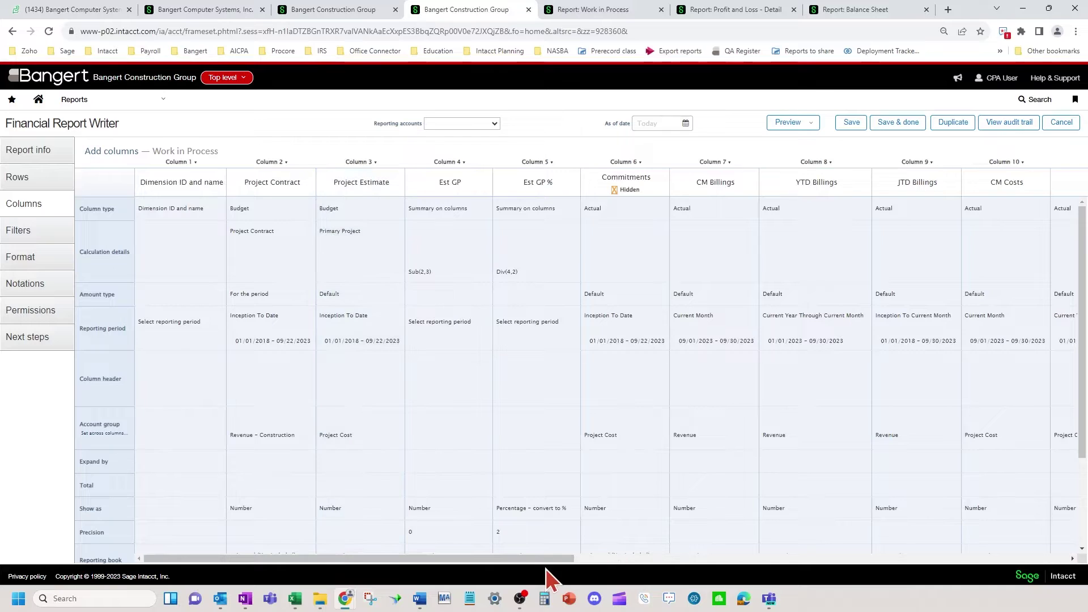
left_click_drag(553, 560, 940, 570)
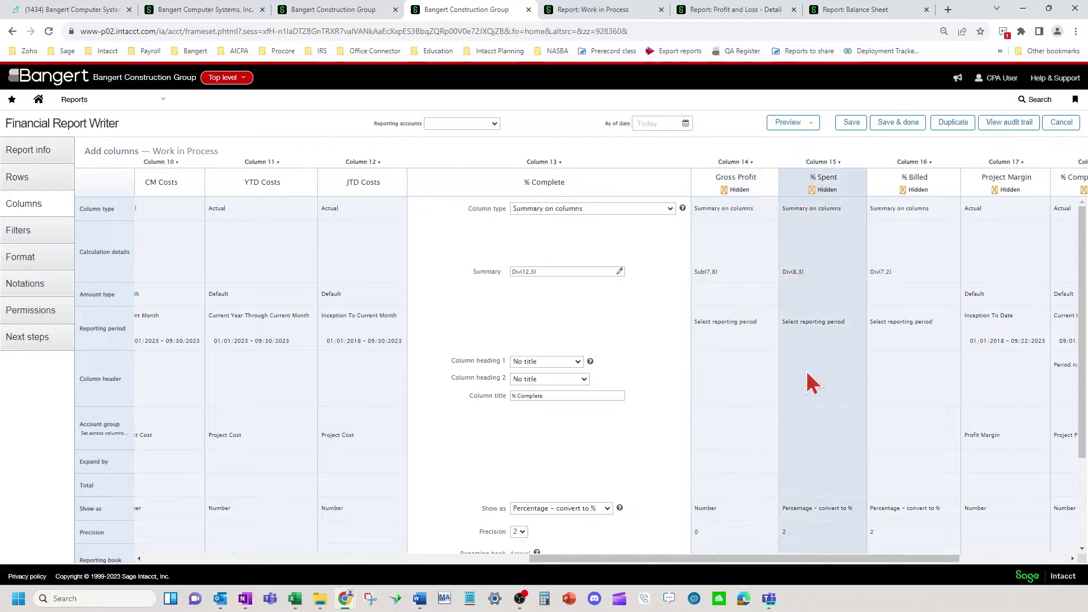
Inspect the Revenue Earned column's formula and trace it to the % Complete and Project Contract columns.
left_click_drag(887, 559, 1060, 566)
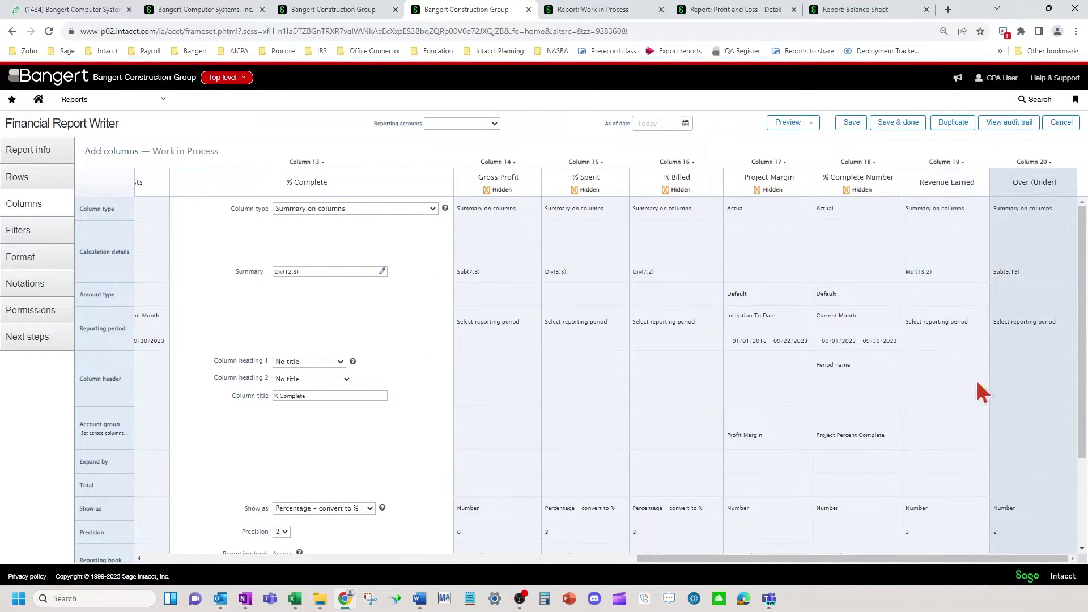
left_click(962, 285)
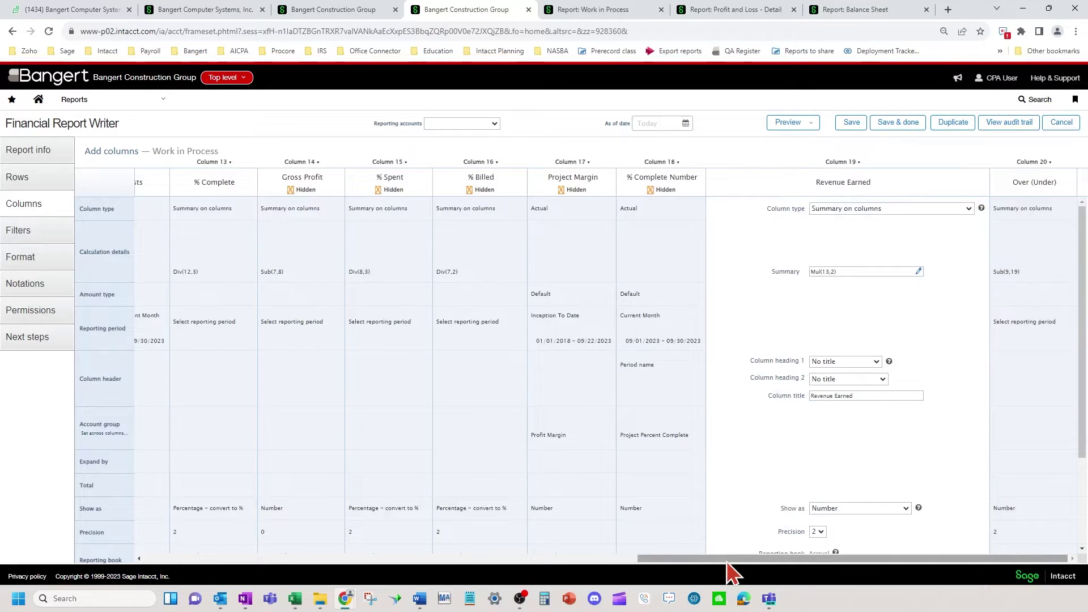
left_click_drag(727, 558, 590, 558)
scroll(446, 301, "left", 3)
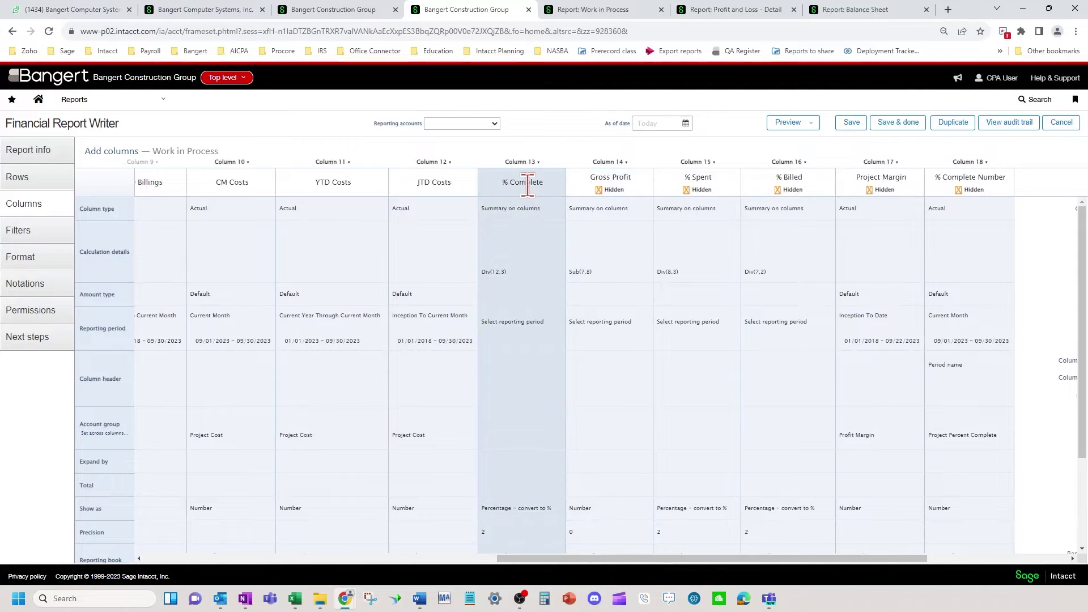
left_click_drag(656, 559, 233, 559)
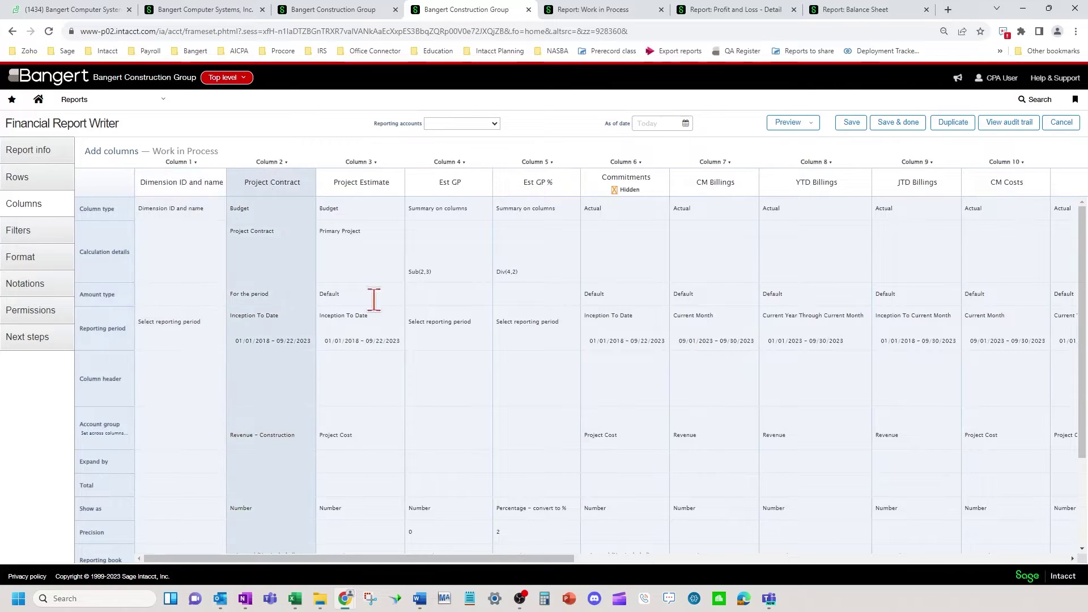
left_click_drag(561, 559, 1054, 558)
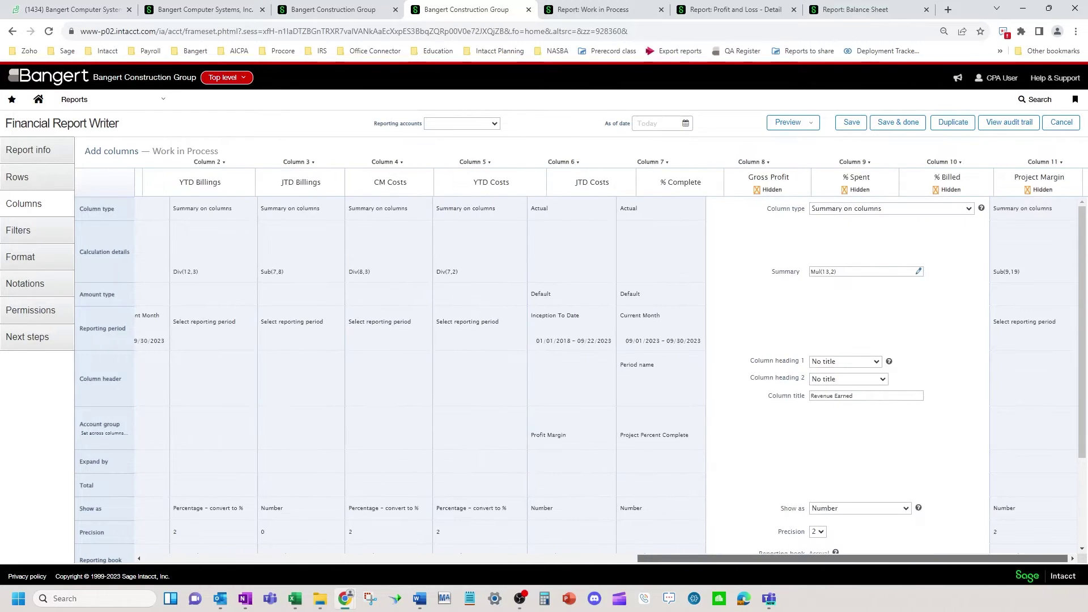
Inspect the Over (Under) column's formula and trace it to the JTD Billings and Revenue Earned columns.
left_click(1025, 285)
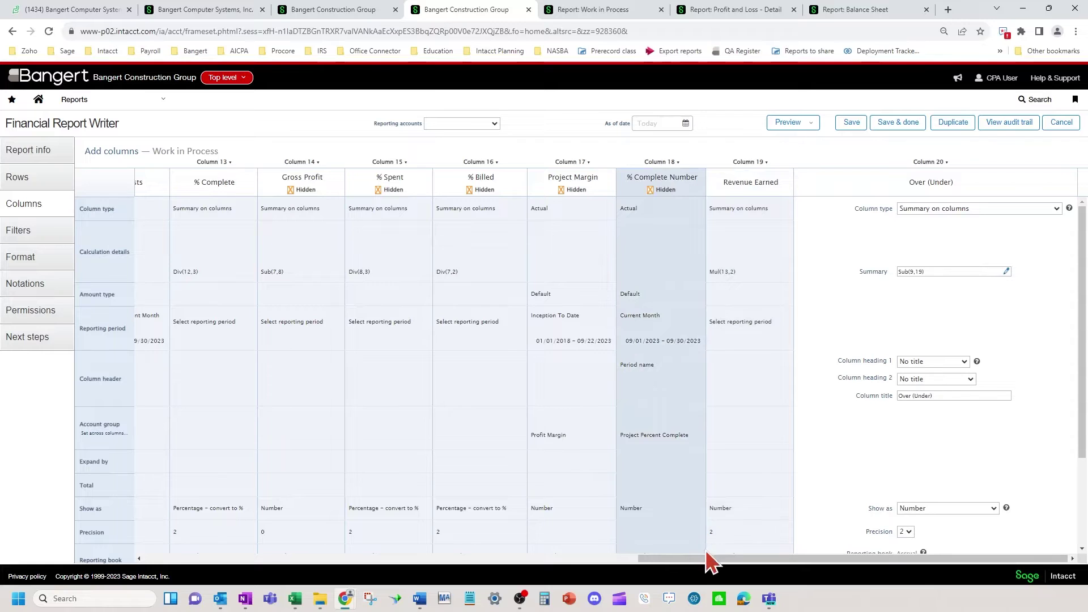
left_click_drag(707, 559, 535, 564)
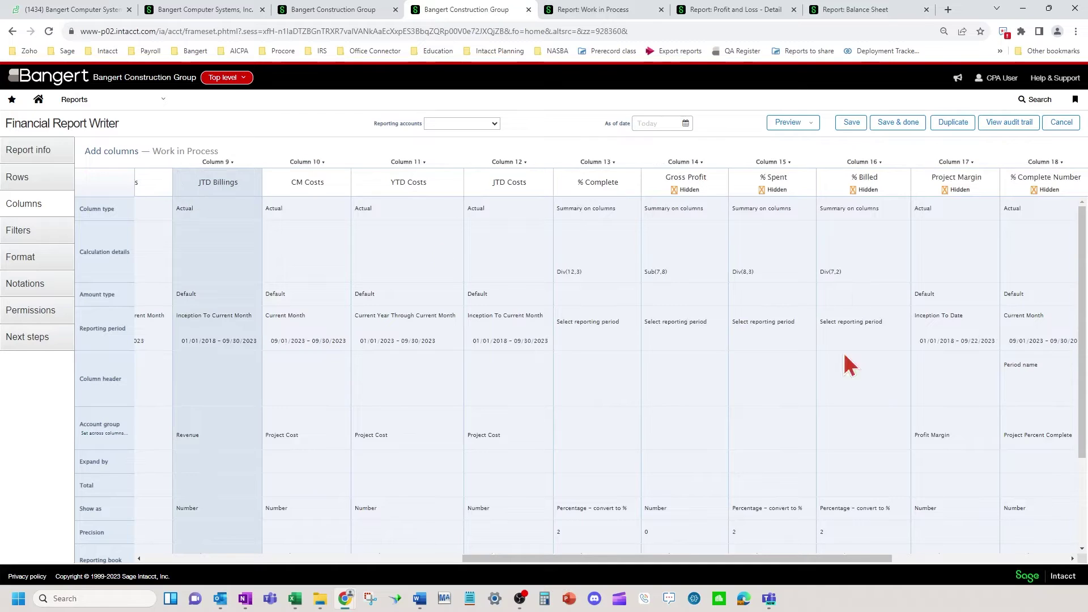
left_click(1054, 558)
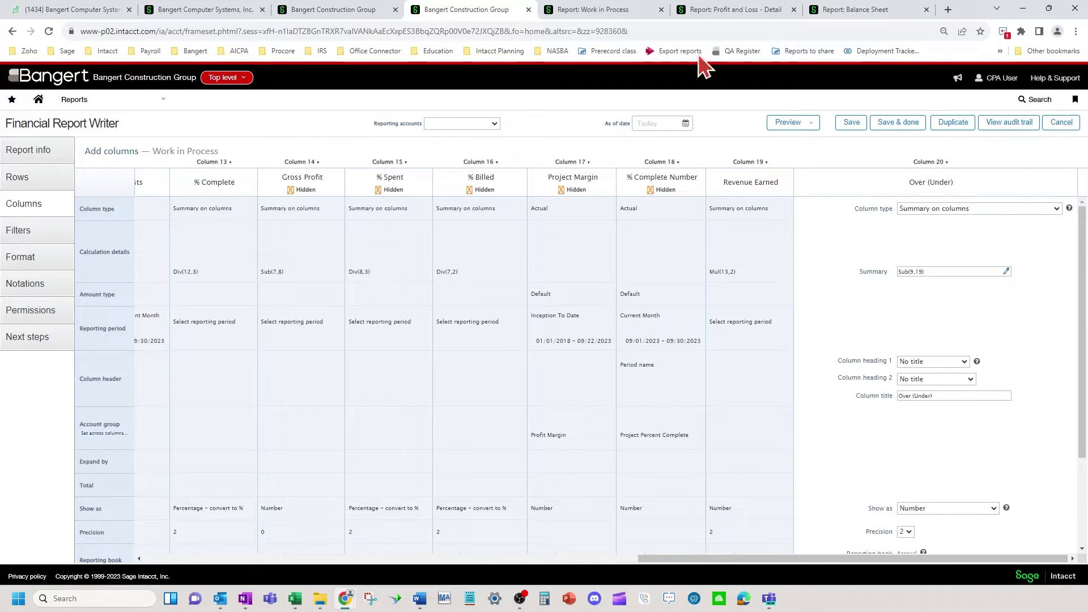
Open the generated Work in Process report and review the Over (Under) amounts by project down to the totals row.
left_click(616, 13)
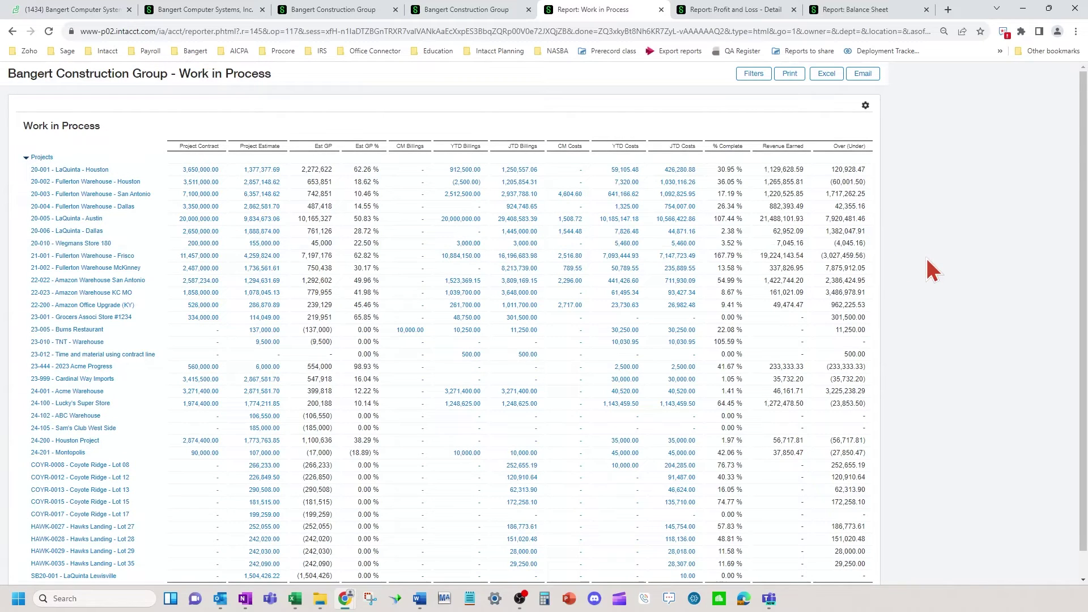
scroll(932, 271, "down", 1)
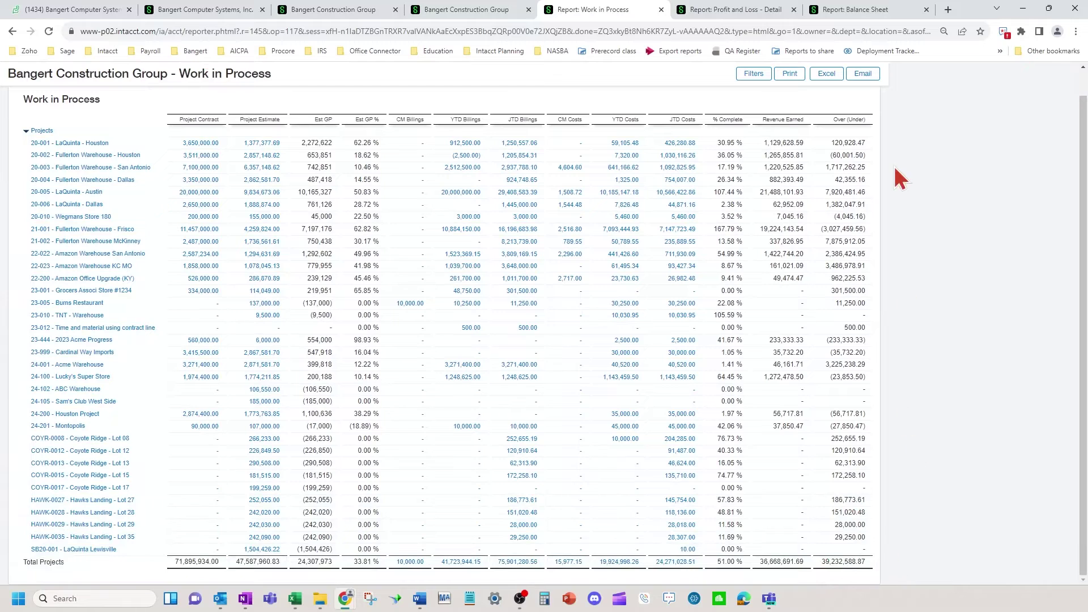
scroll(901, 178, "up", 1)
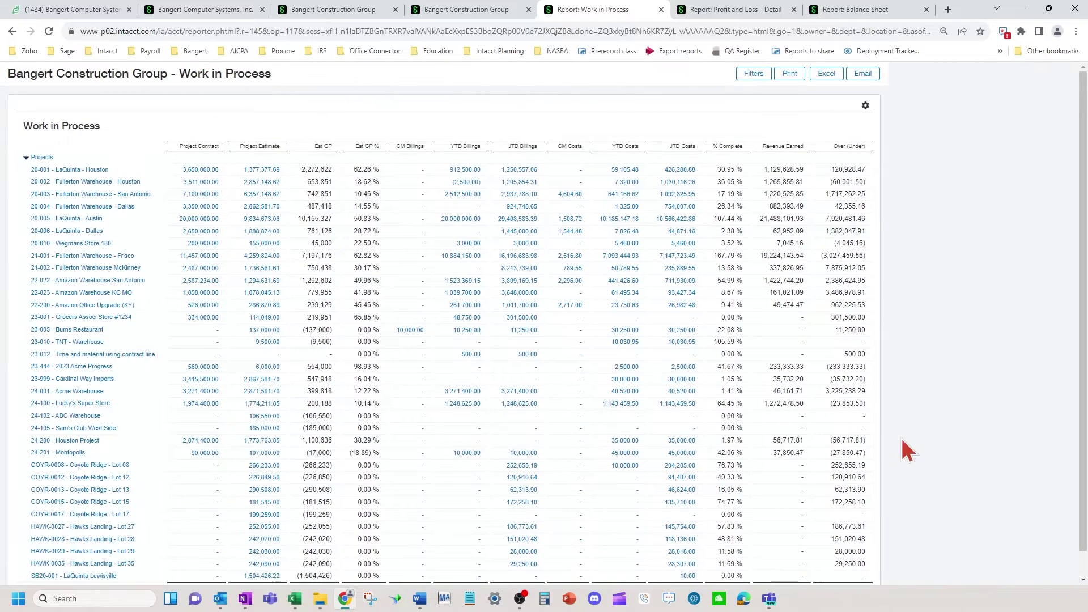
scroll(943, 257, "down", 1)
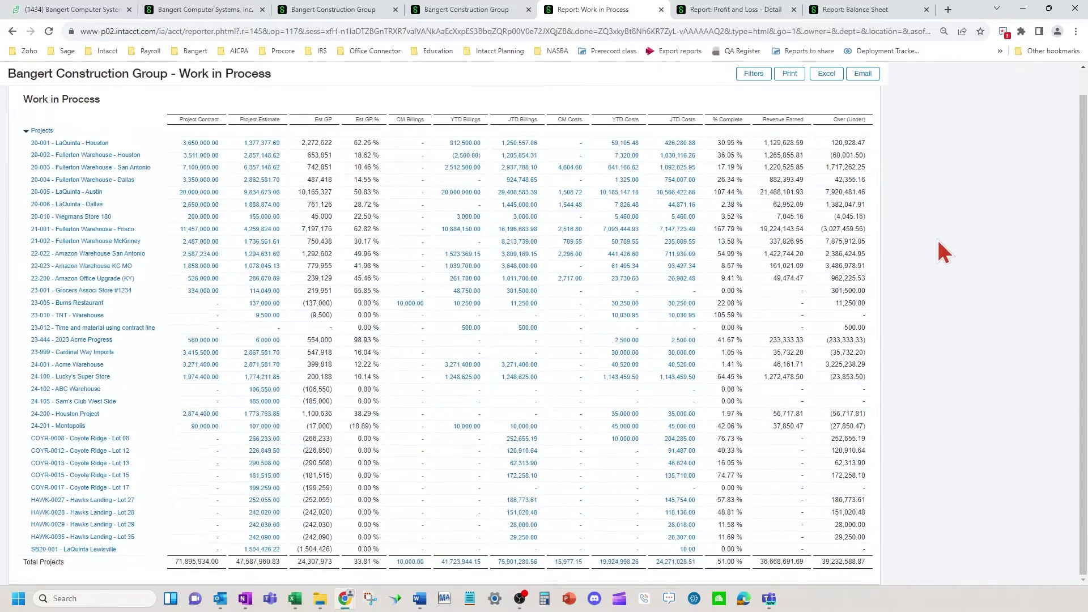
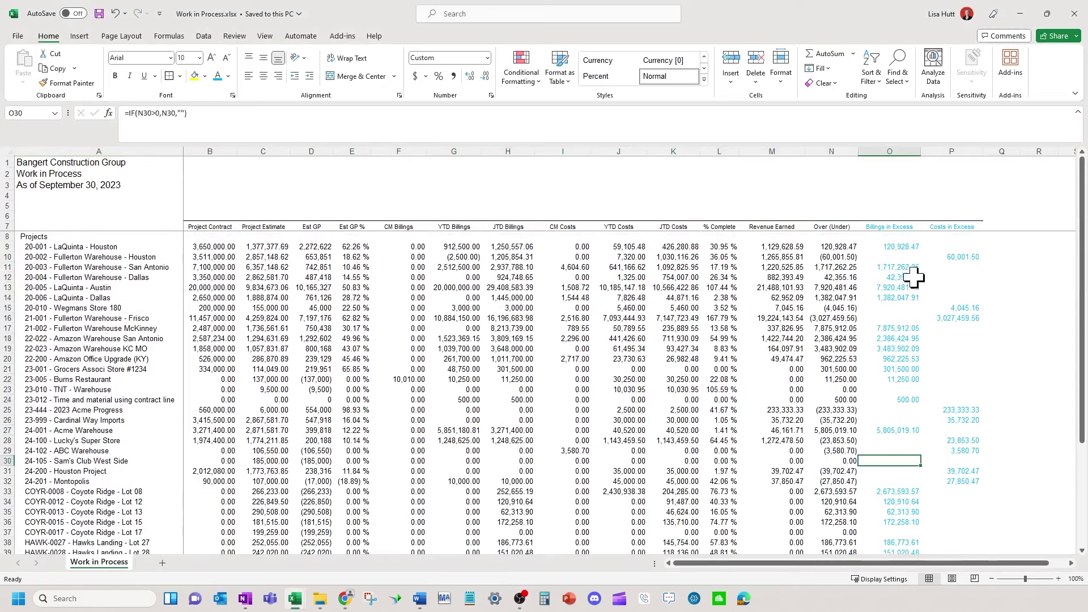
Inspect the Billings in Excess formulas in the Work in Process workbook for several projects, including 24-001 - Acme Warehouse.
left_click(901, 246)
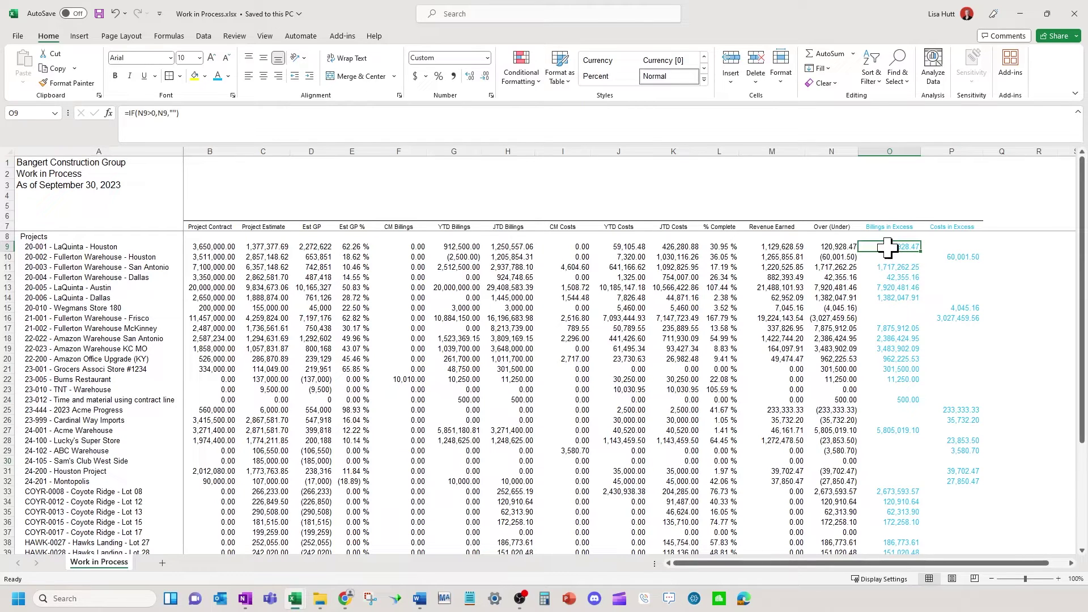
left_click(909, 306)
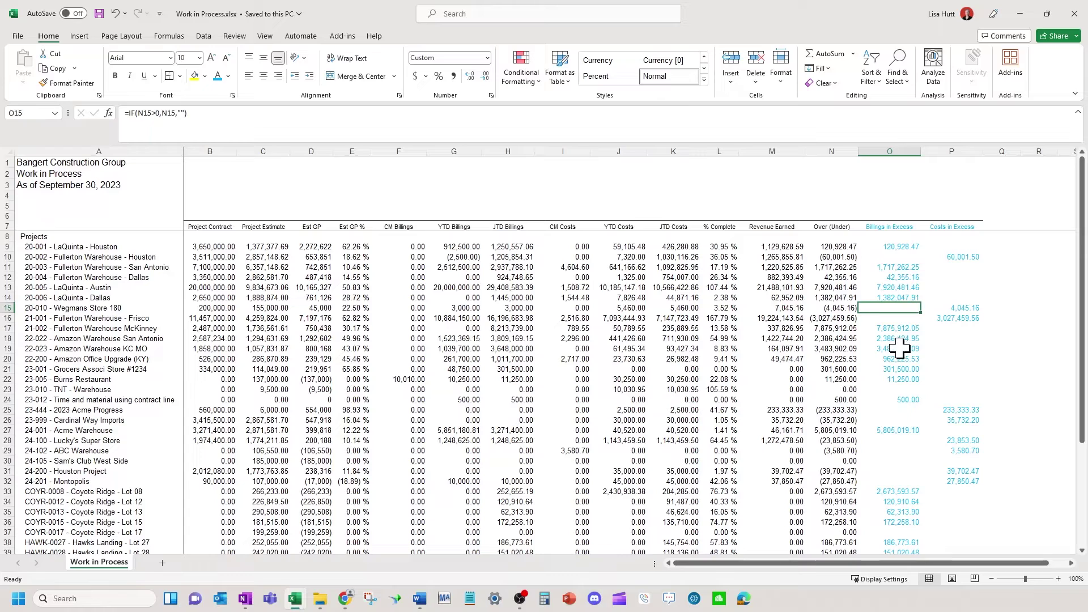
scroll(900, 348, "down", 4)
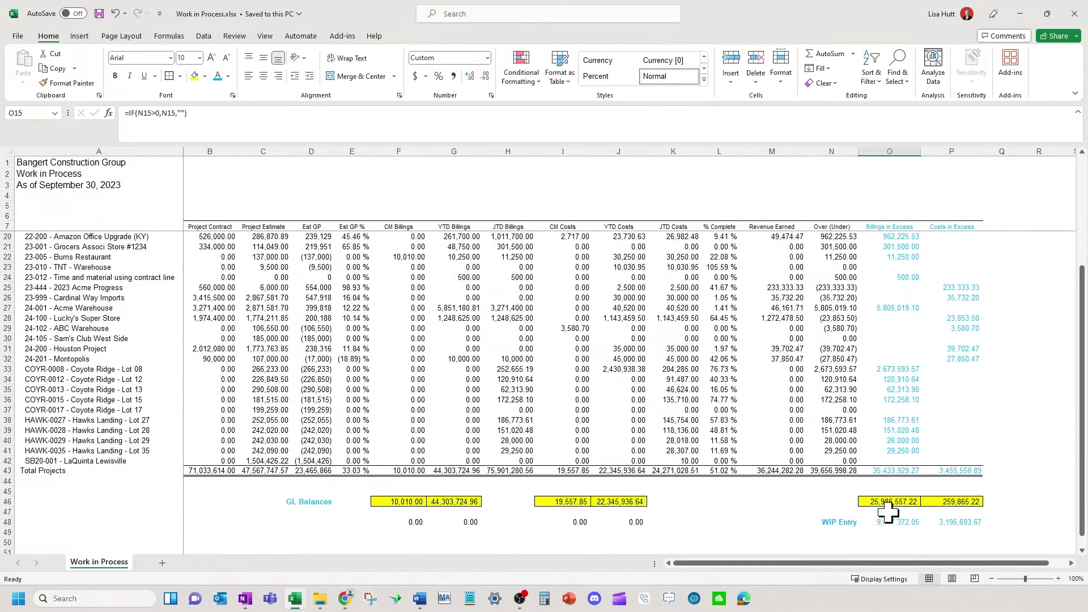
left_click(890, 307)
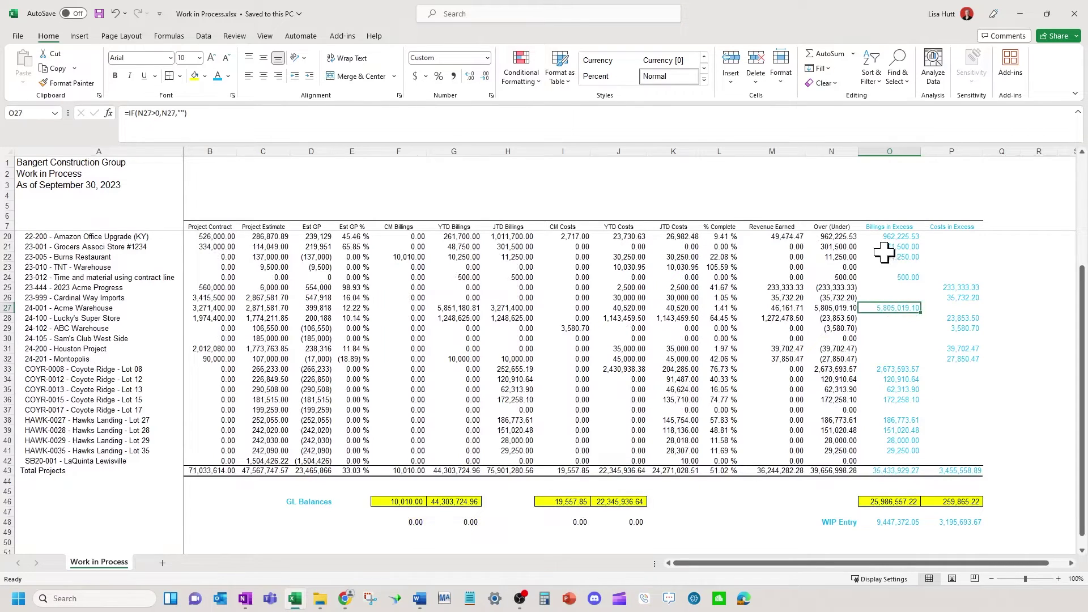
Inspect the Costs in Excess formulas and compare them with the negative Over (Under) amounts of the same projects.
left_click_drag(964, 256, 960, 377)
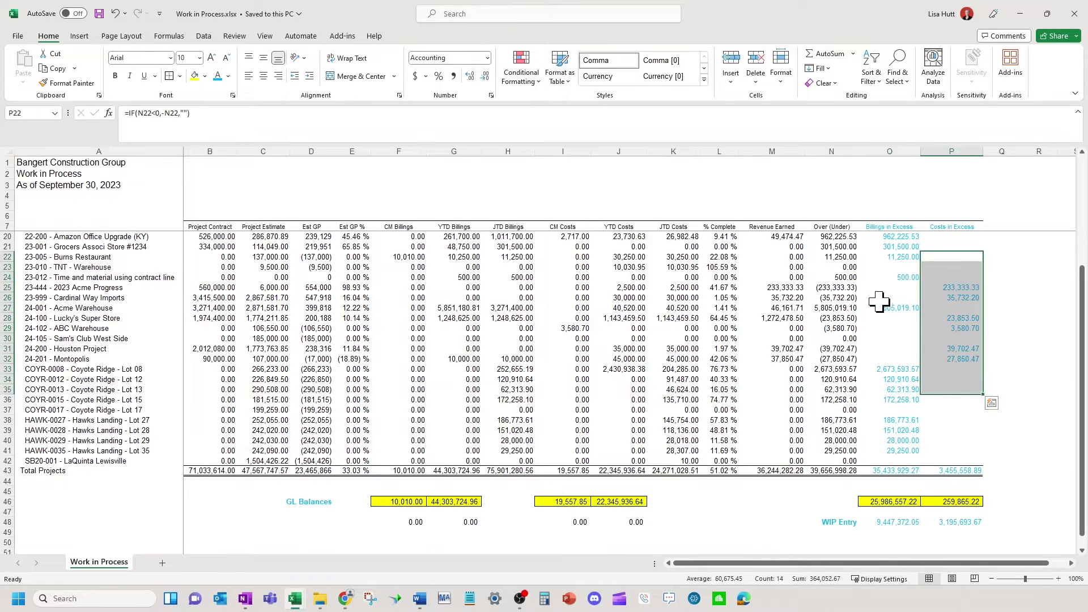
left_click(843, 288)
left_click(844, 298)
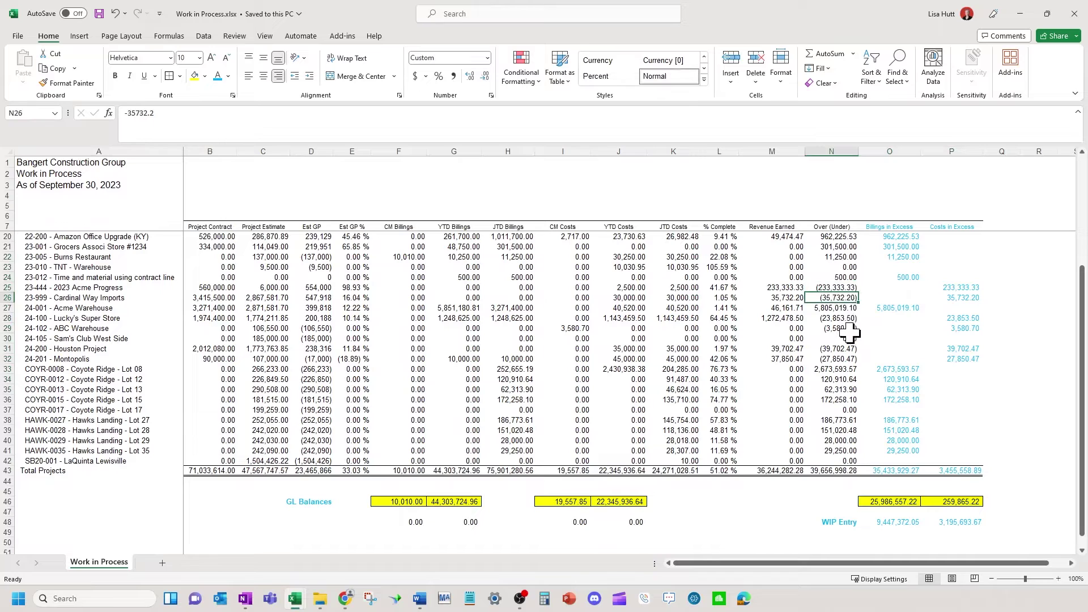
left_click(963, 328)
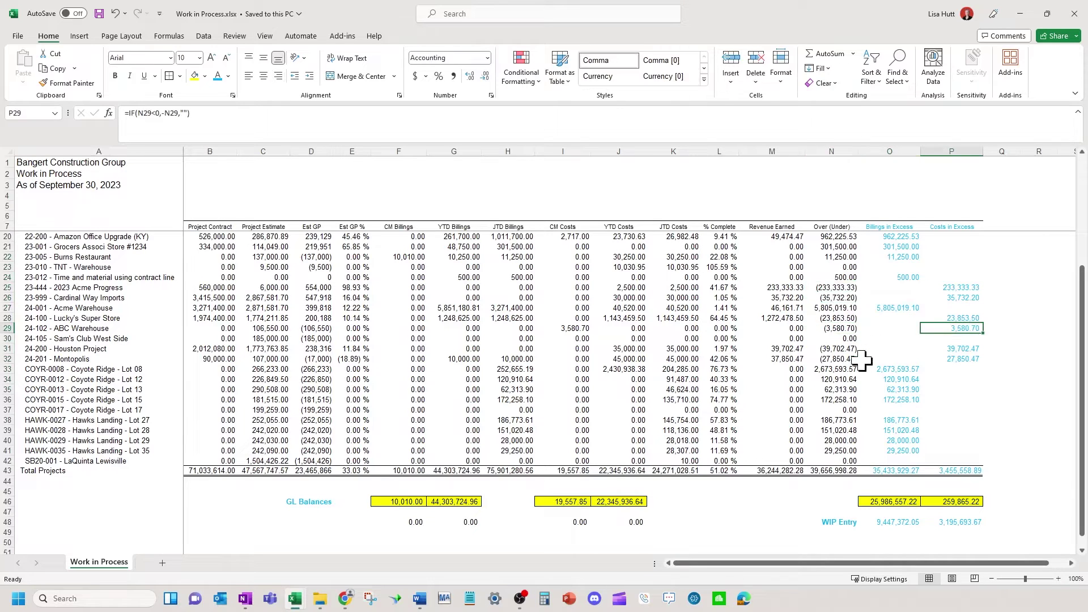
left_click(893, 370)
Examine the CM Billings and YTD Billings amounts in the workbook's Total Projects row.
left_click(901, 480)
scroll(952, 436, "down", 3)
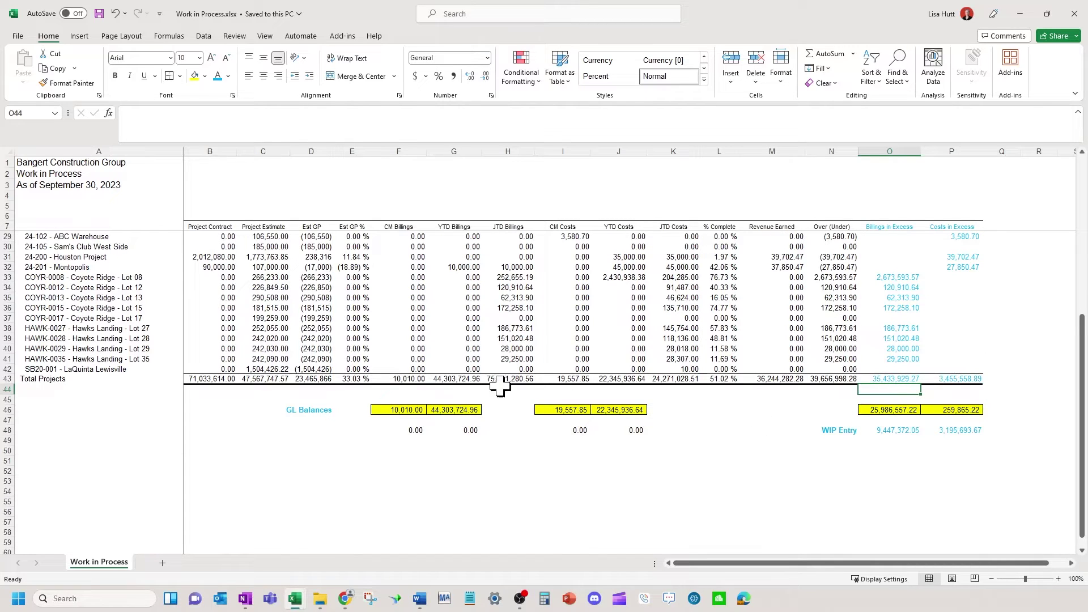
left_click(402, 377)
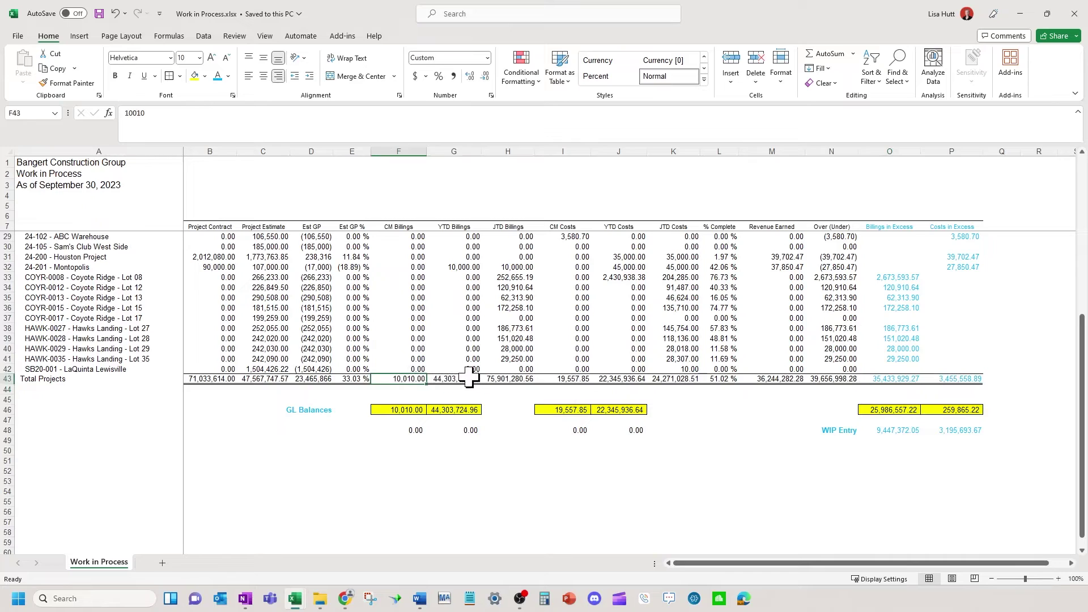
left_click(462, 378)
left_click(402, 377)
left_click(461, 377)
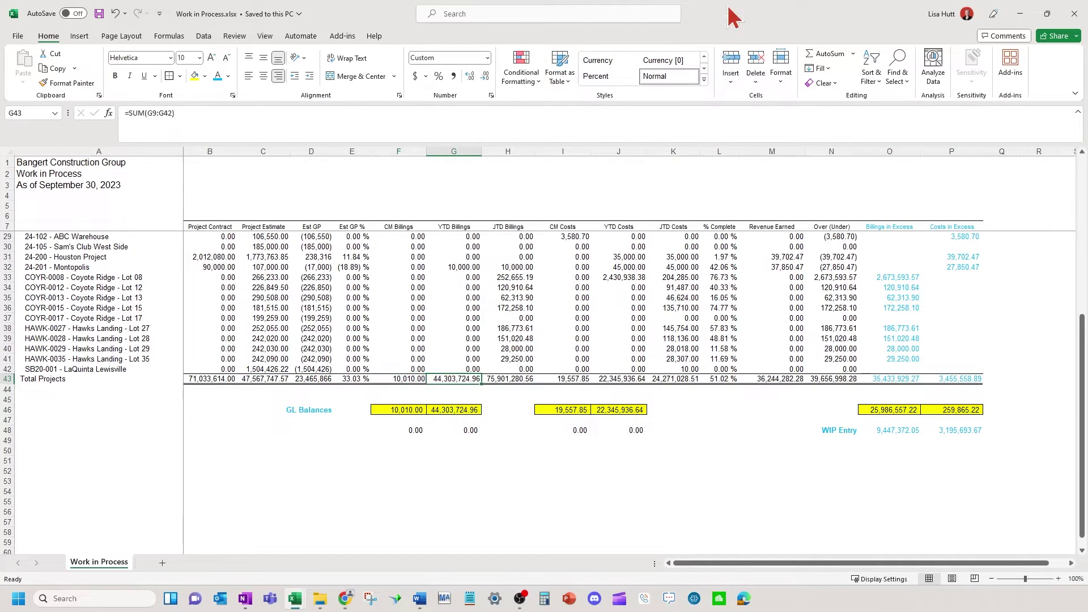
Float the workbook window over the browser and examine the GL Balances cells for CM Billings and YTD Billings.
left_click_drag(739, 20, 791, 72)
scroll(789, 334, "down", 5)
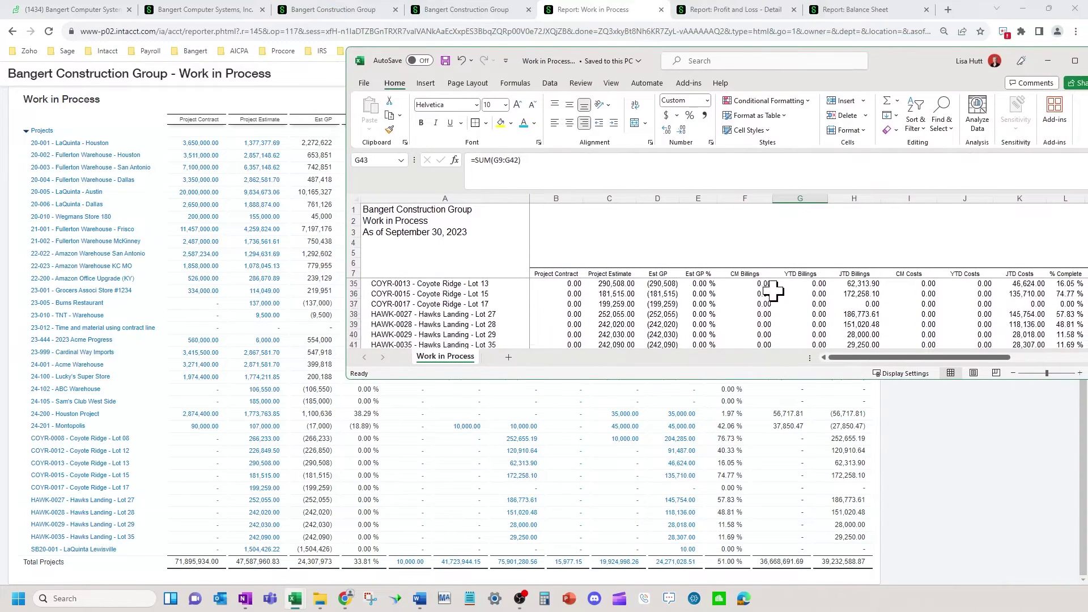
left_click(758, 304)
left_click(795, 304)
left_click(739, 305)
left_click(813, 304)
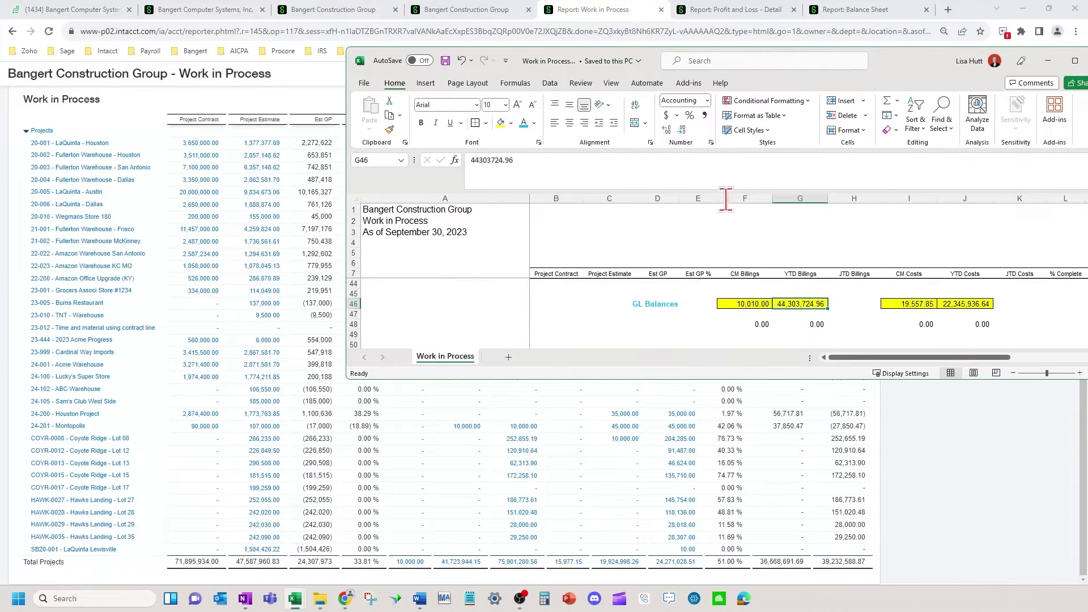
Open the Profit and Loss - Detail report beside the workbook and compare account 4000 - Revenue with the CM and YTD Billings totals and GL balances.
left_click(740, 14)
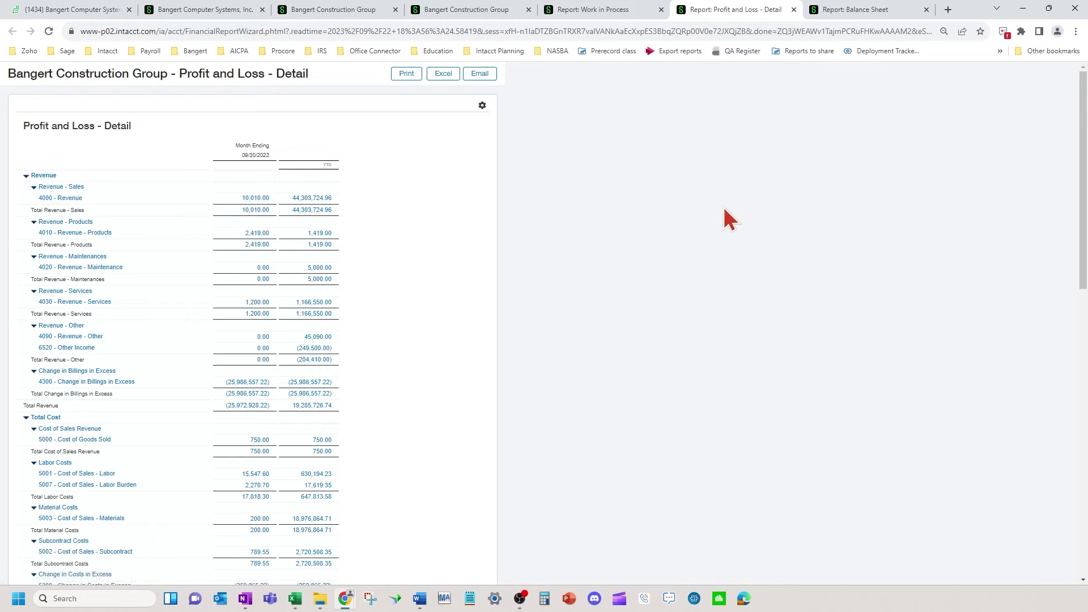
key("alt+Tab")
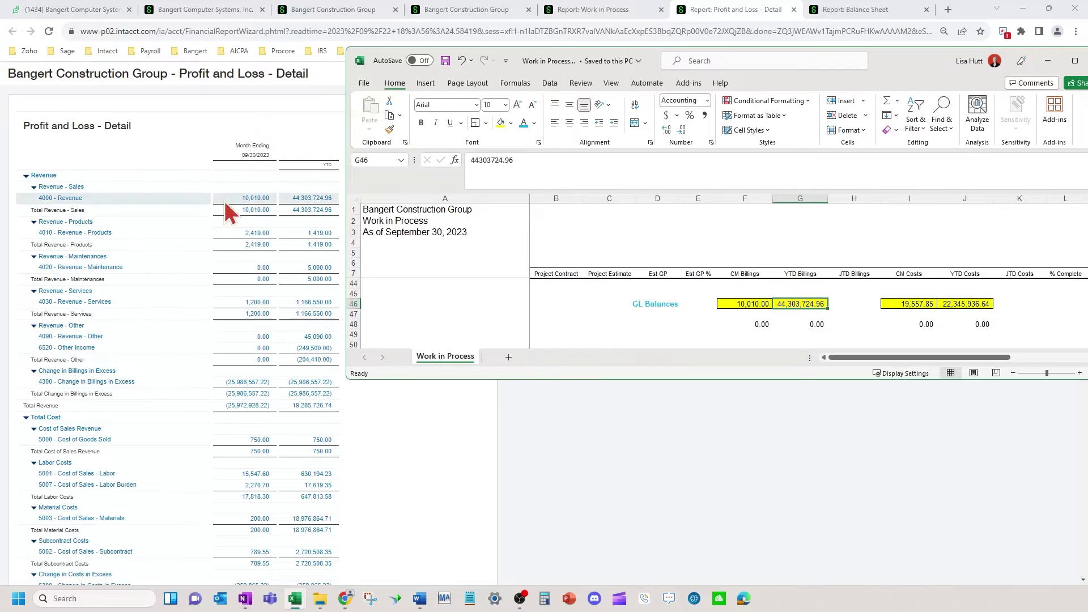
scroll(757, 300, "up", 1)
scroll(757, 300, "up", 2)
left_click(757, 303)
left_click(807, 304)
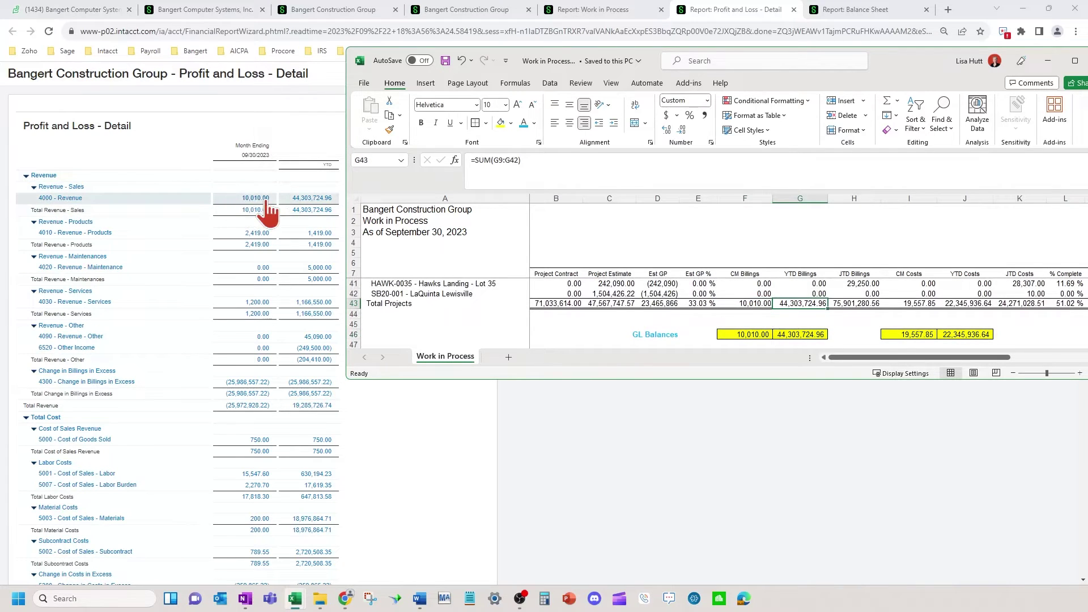
left_click(763, 294)
scroll(789, 294, "up", 1)
scroll(789, 293, "down", 1)
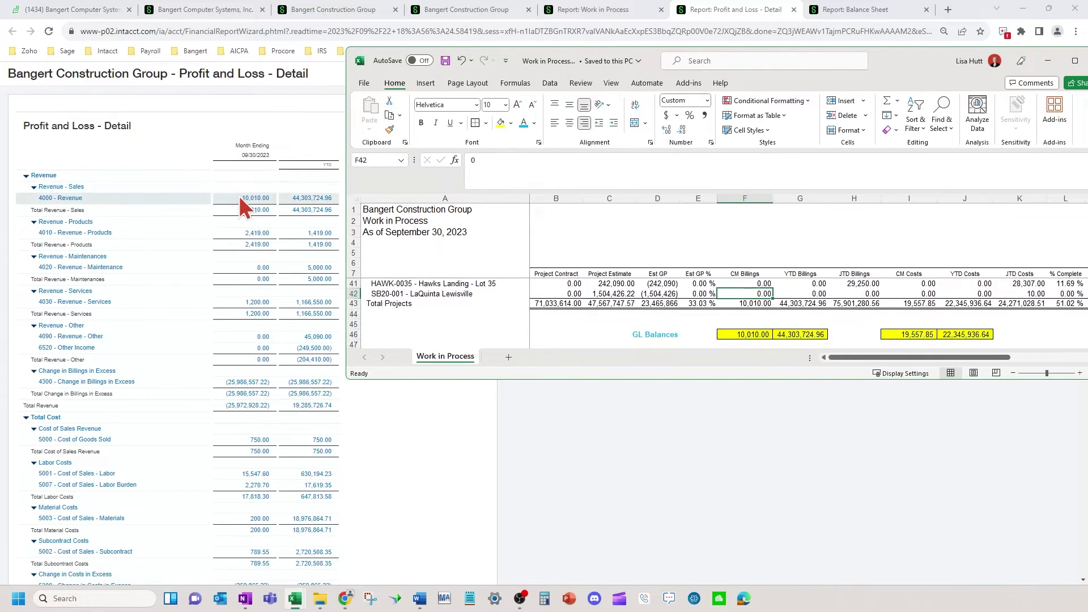
left_click_drag(751, 335, 777, 334)
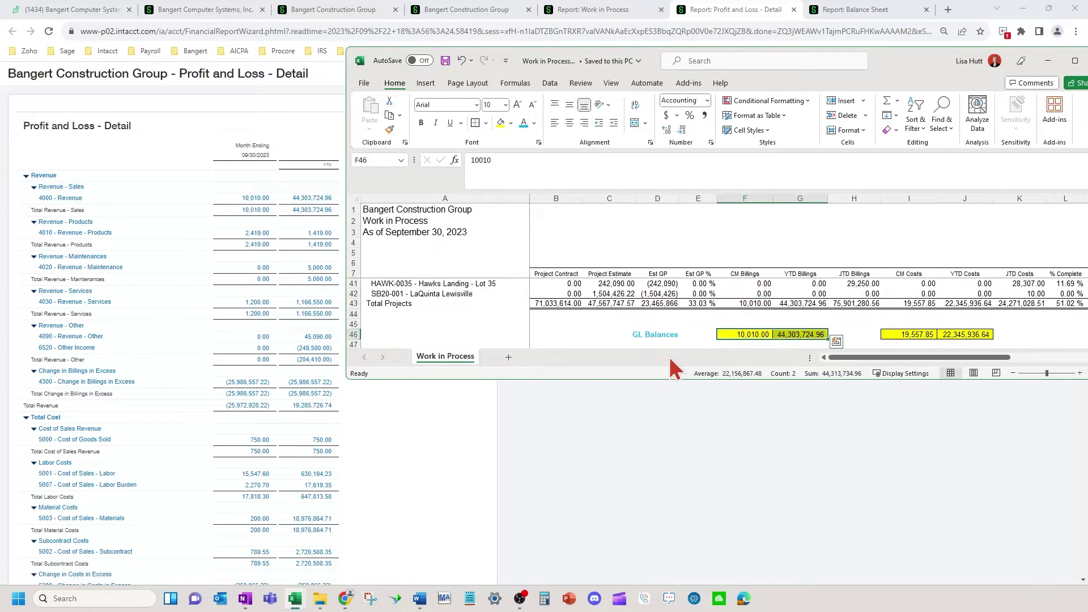
Compare the workbook's CM Costs and YTD Costs GL balances with the cost accounts in the Profit and Loss report.
left_click(913, 335)
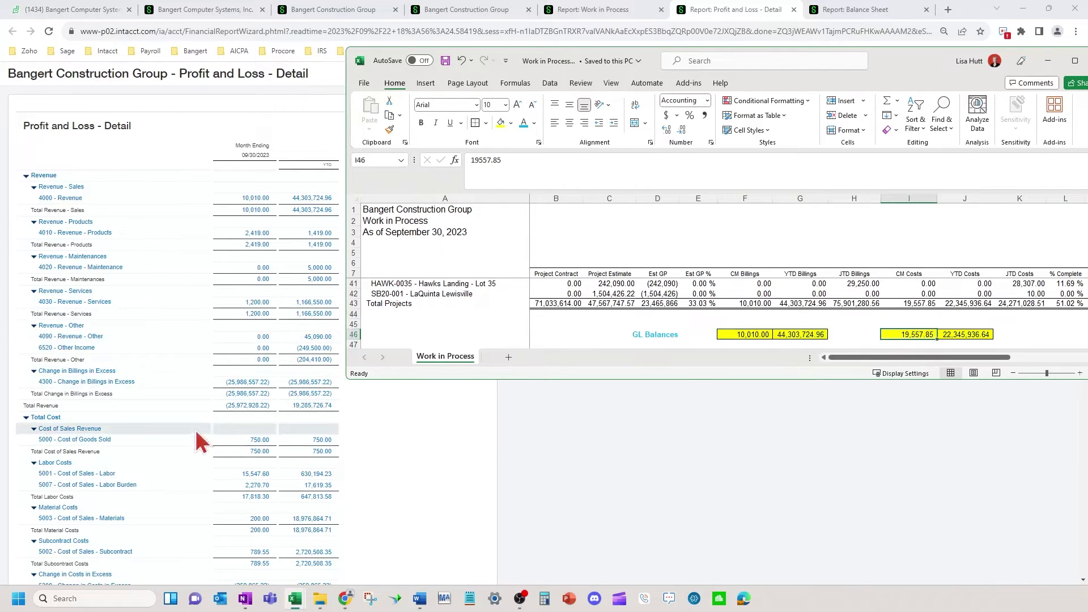
scroll(404, 468, "down", 2)
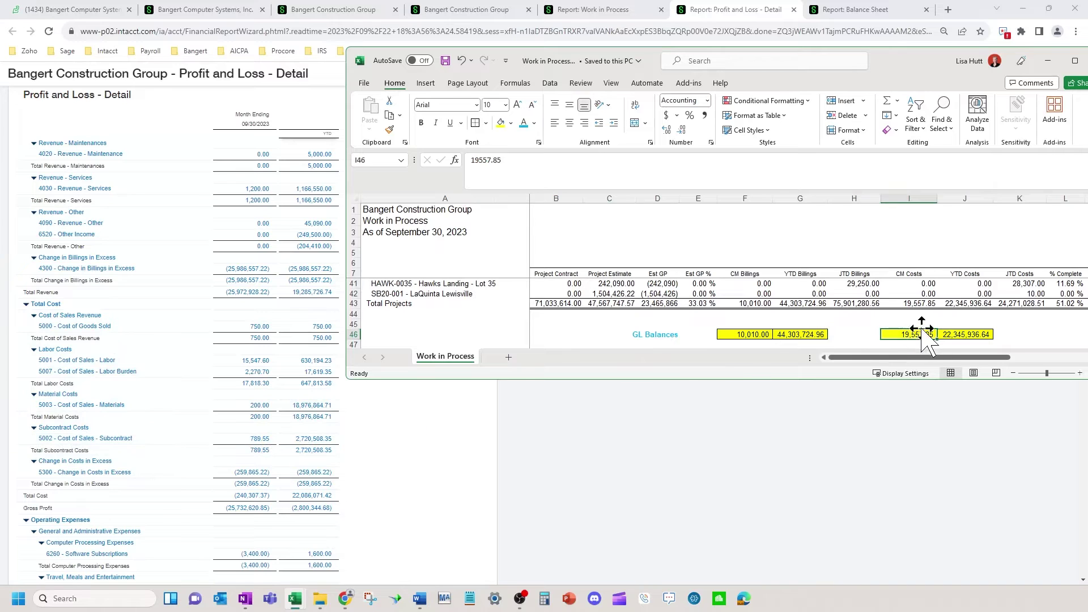
left_click(964, 334)
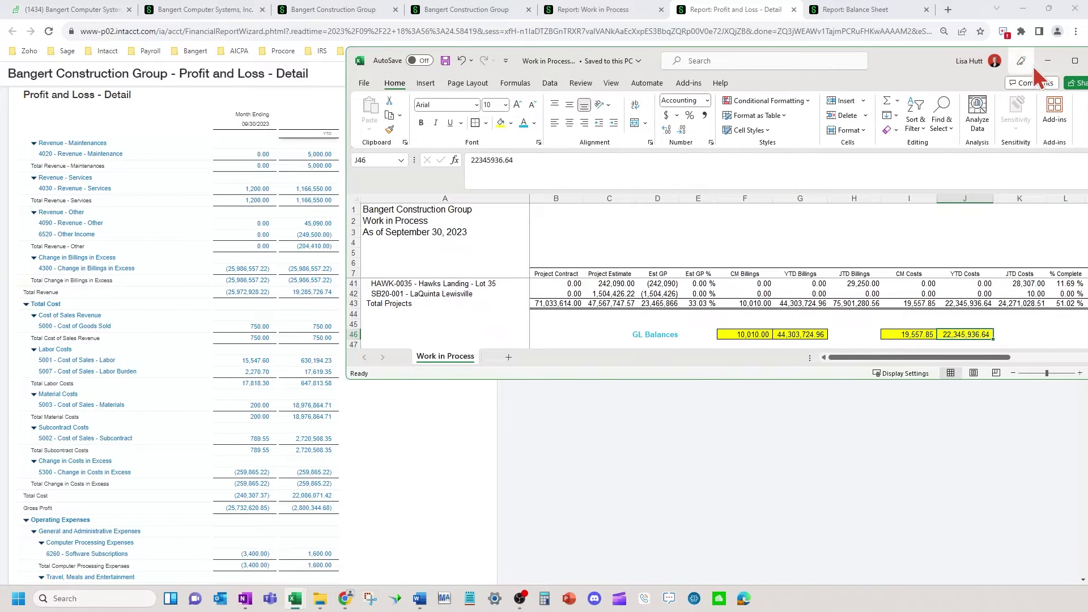
Maximize the workbook and examine the GL balance entered under Billings in Excess.
left_click_drag(927, 68, 755, 105)
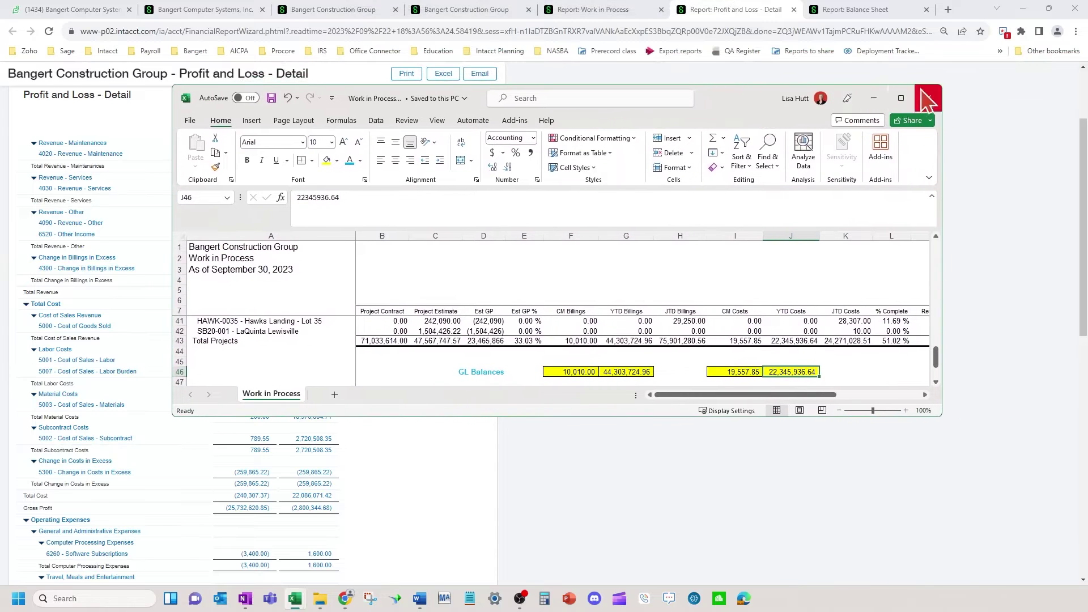
left_click(902, 99)
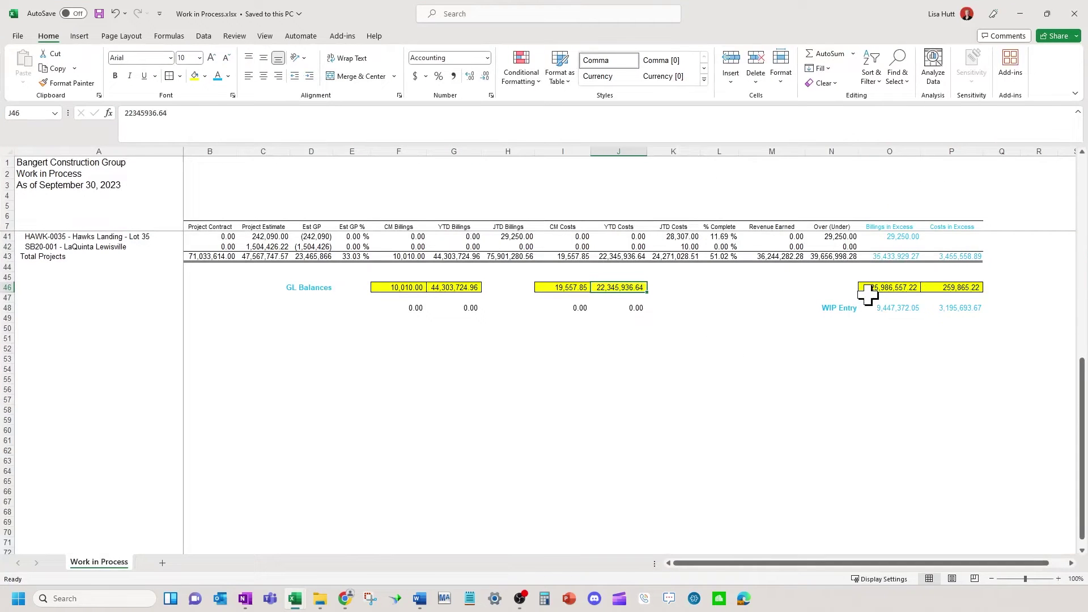
left_click(887, 287)
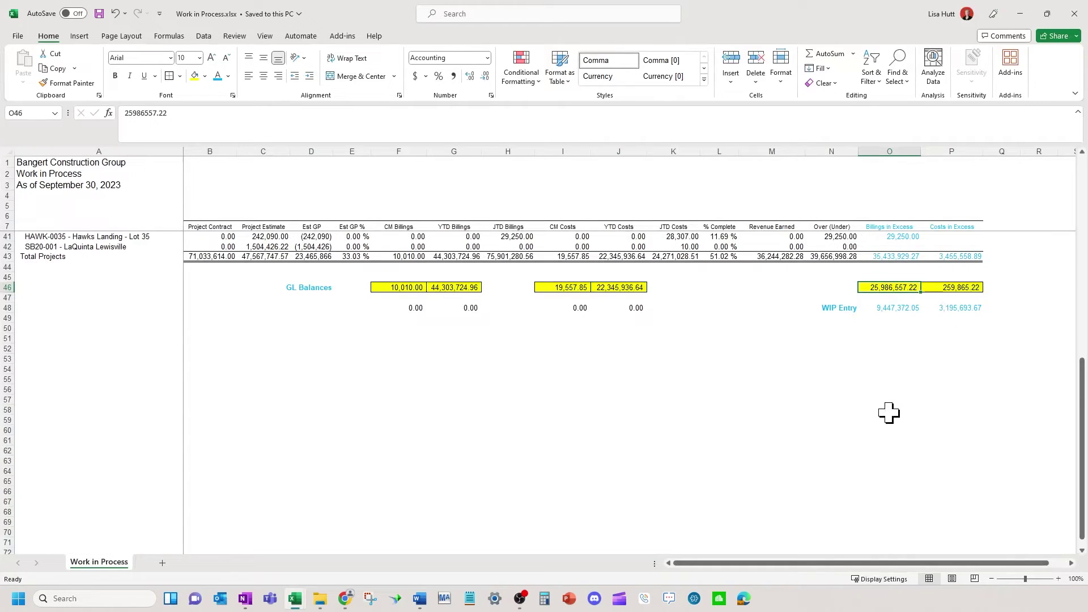
Move the workbook aside and find the costs in excess and billings in excess accounts, 1126 and 2035, in the Balance Sheet report.
left_click_drag(729, 17, 1087, 90)
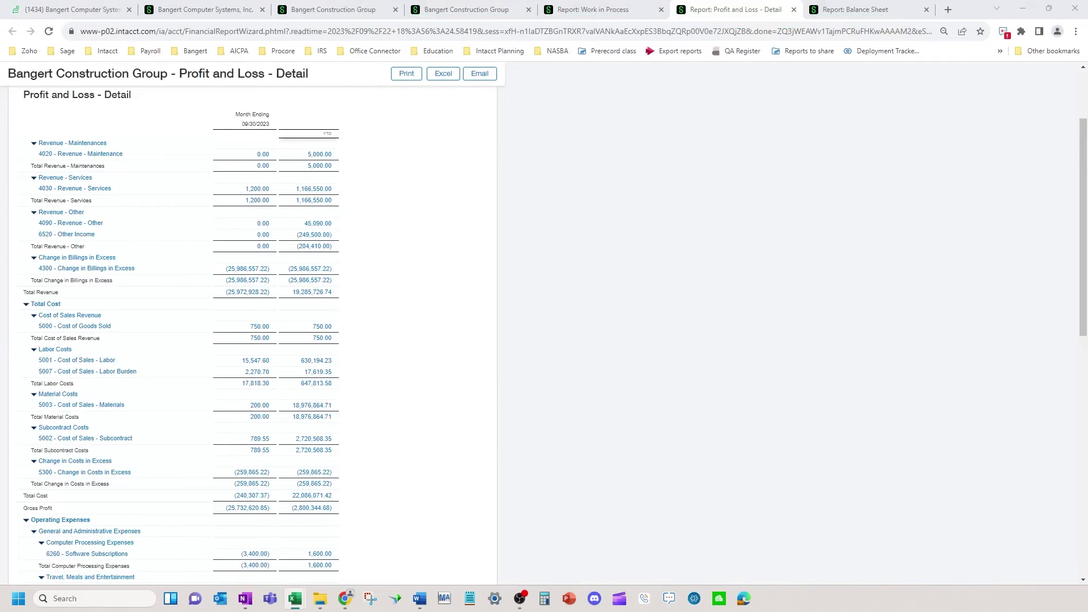
left_click(847, 9)
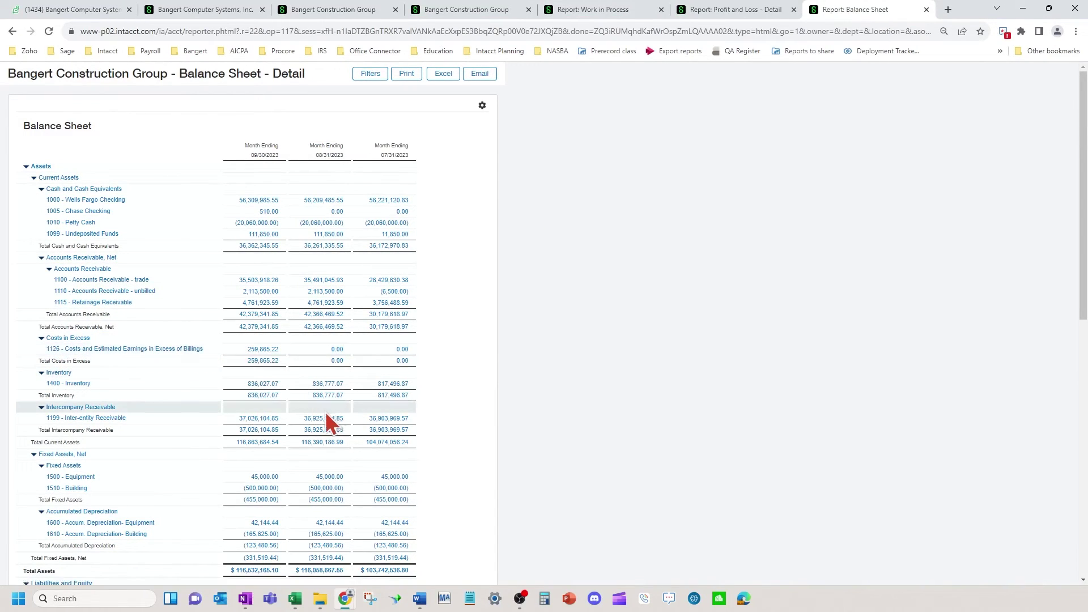
scroll(328, 410, "down", 4)
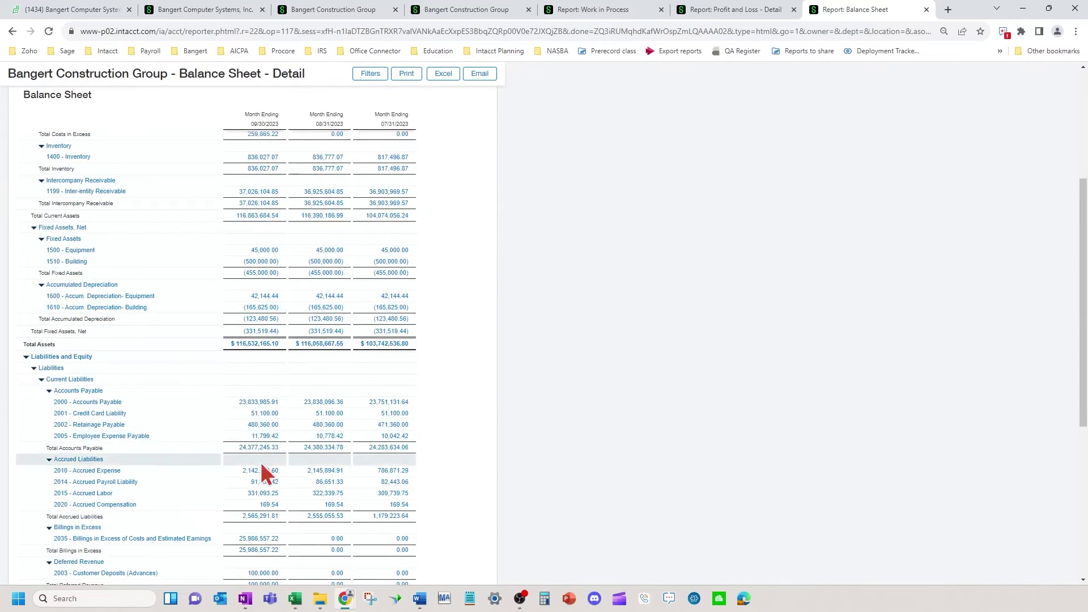
scroll(262, 477, "down", 1)
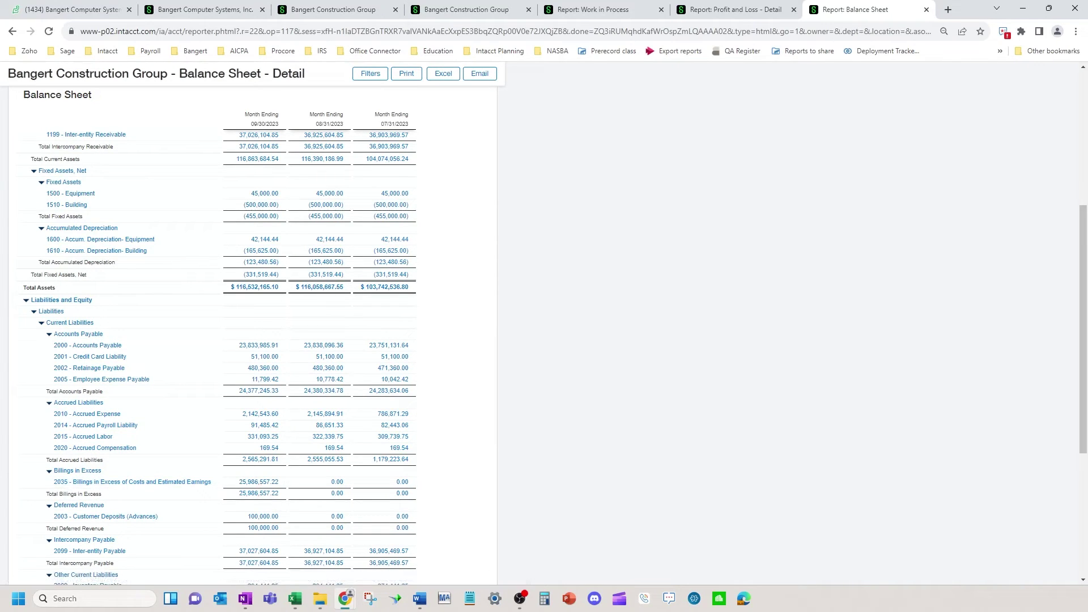
Return to the maximized workbook and compare the GL balances under Billings in Excess and Costs in Excess with the Total Projects row.
left_click_drag(1087, 142, 399, 108)
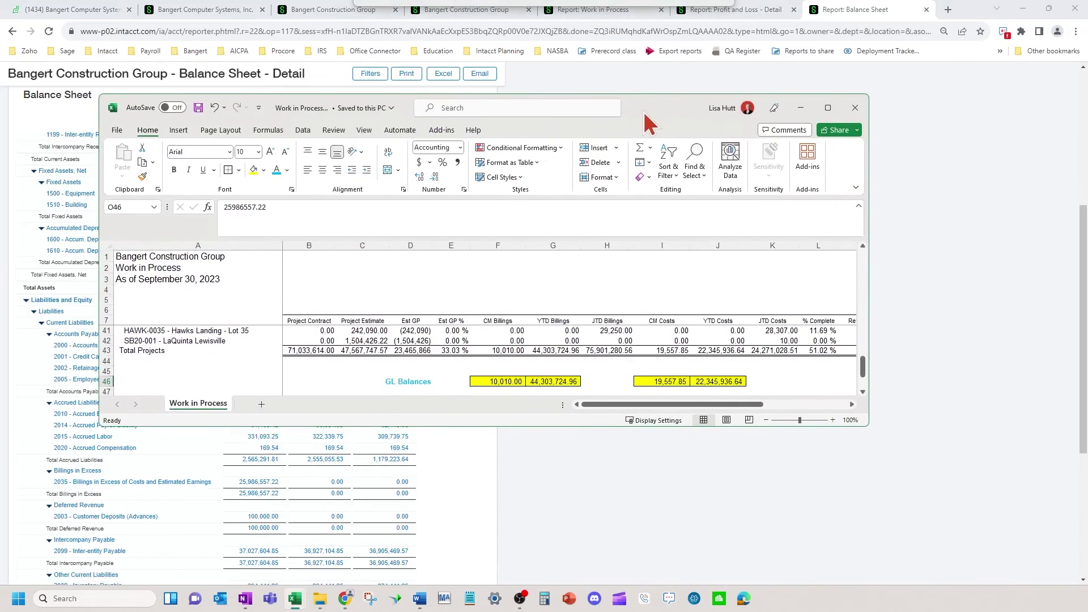
left_click(827, 108)
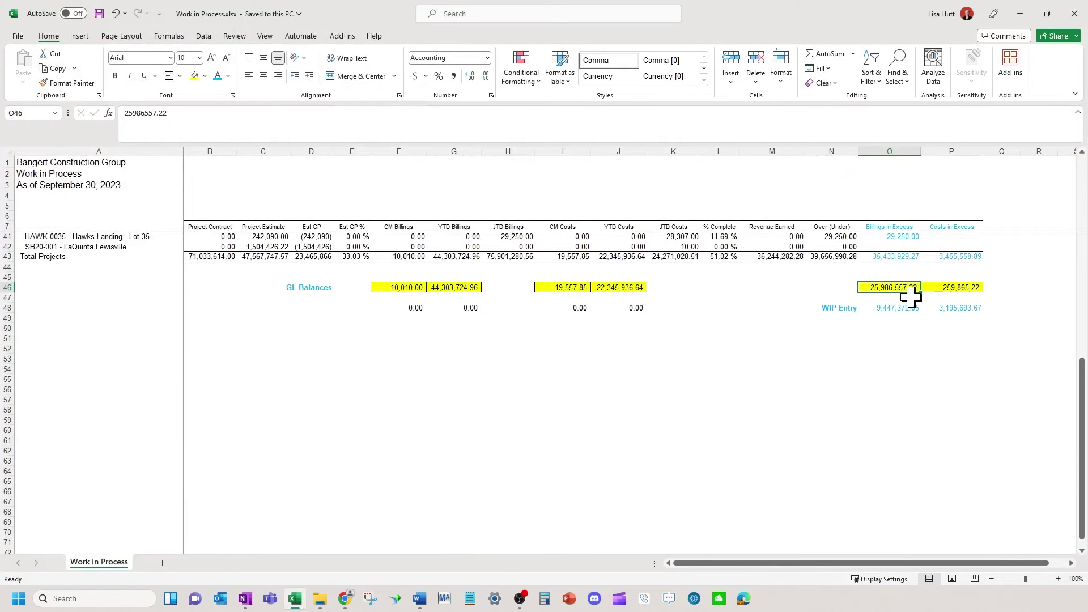
left_click(974, 289)
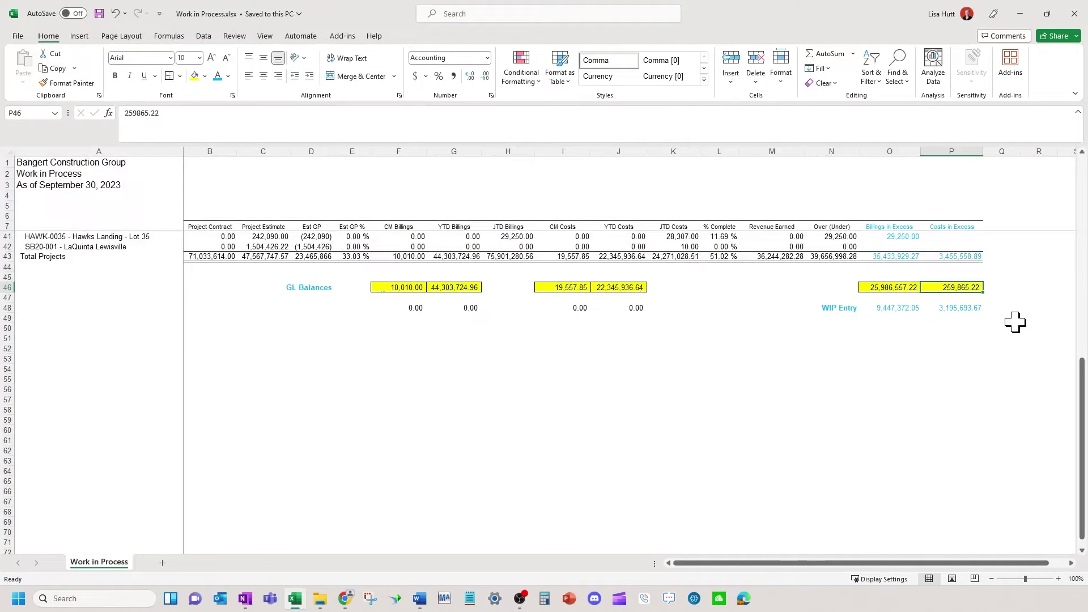
scroll(966, 335, "up", 1)
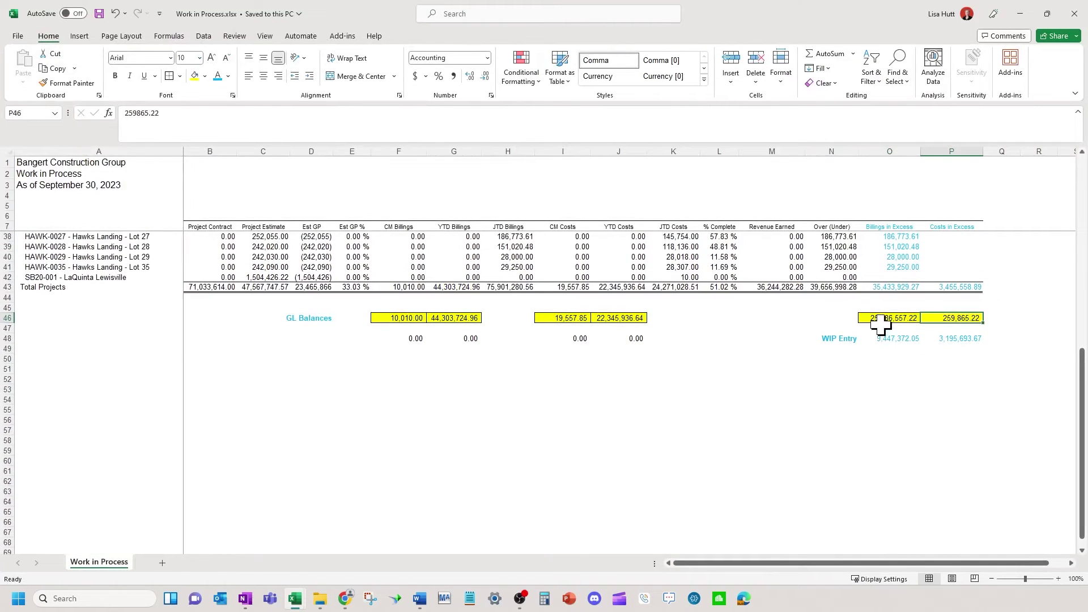
left_click(908, 360)
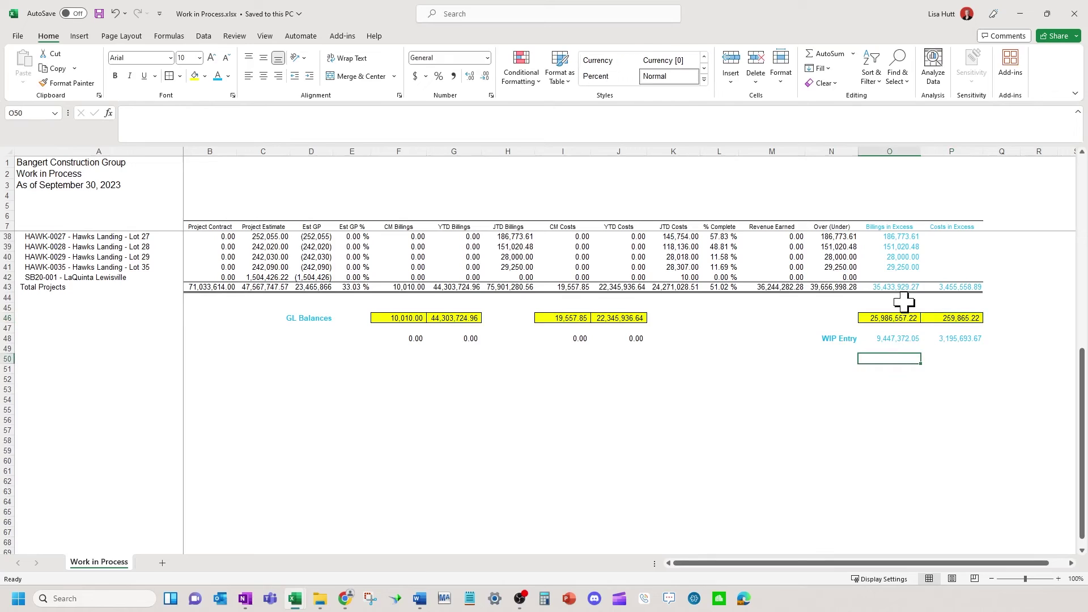
left_click(892, 289)
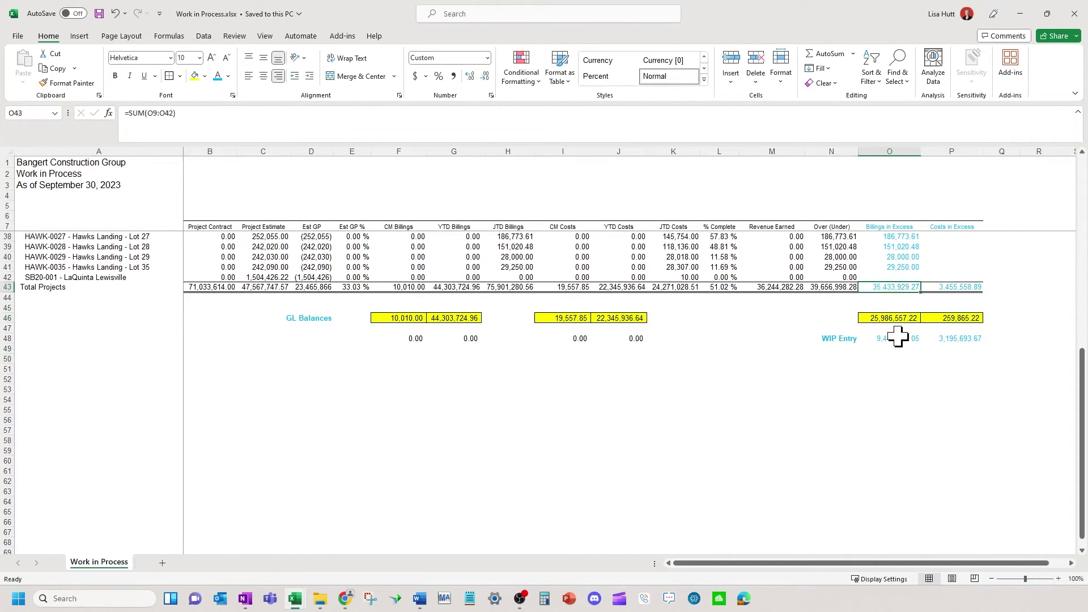
Examine the WIP Entry formulas for Billings in Excess and Costs in Excess against the totals and GL balances.
left_click(974, 338)
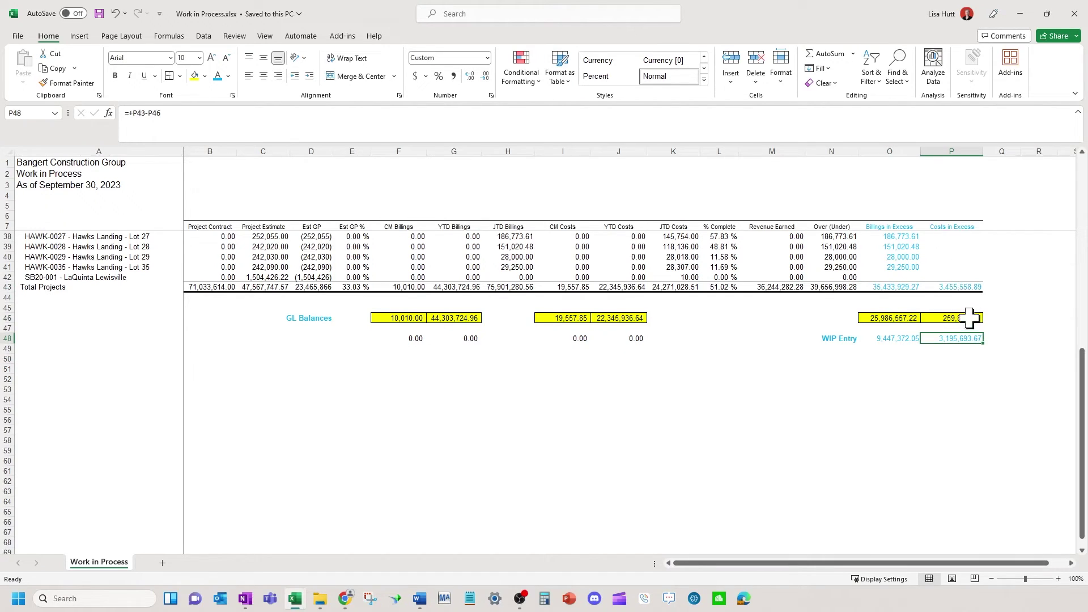
left_click(964, 278)
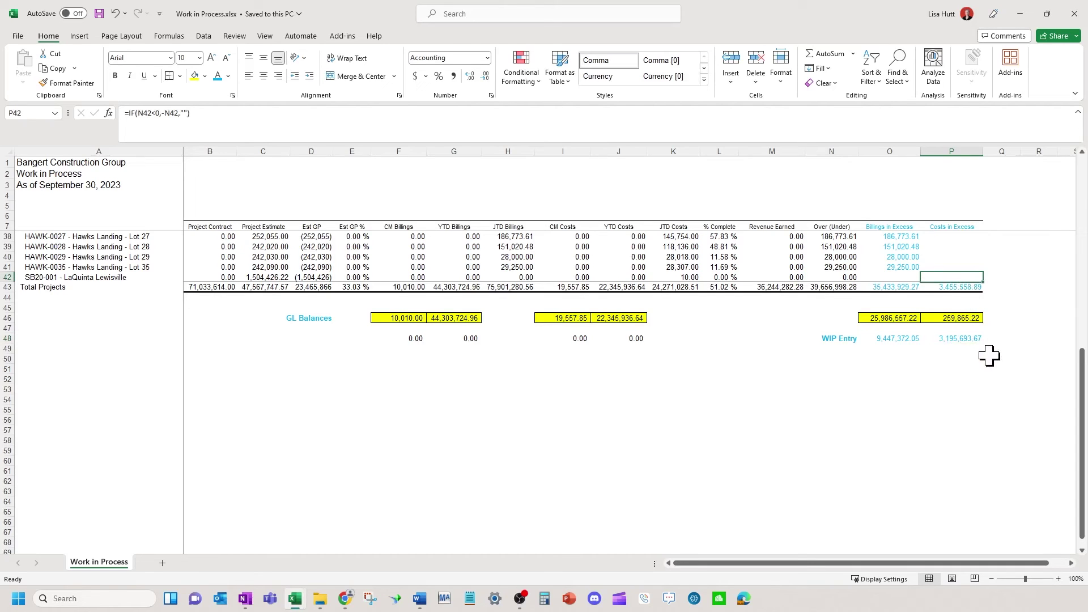
left_click(970, 340)
left_click(888, 341)
left_click(947, 337)
left_click(879, 340)
left_click(952, 338)
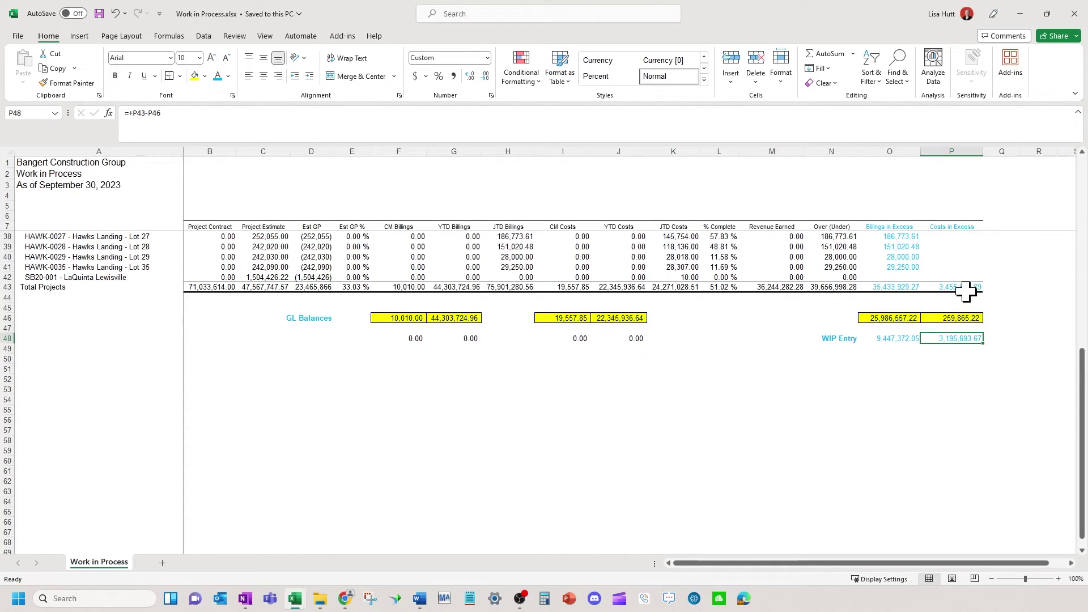
left_click(842, 378)
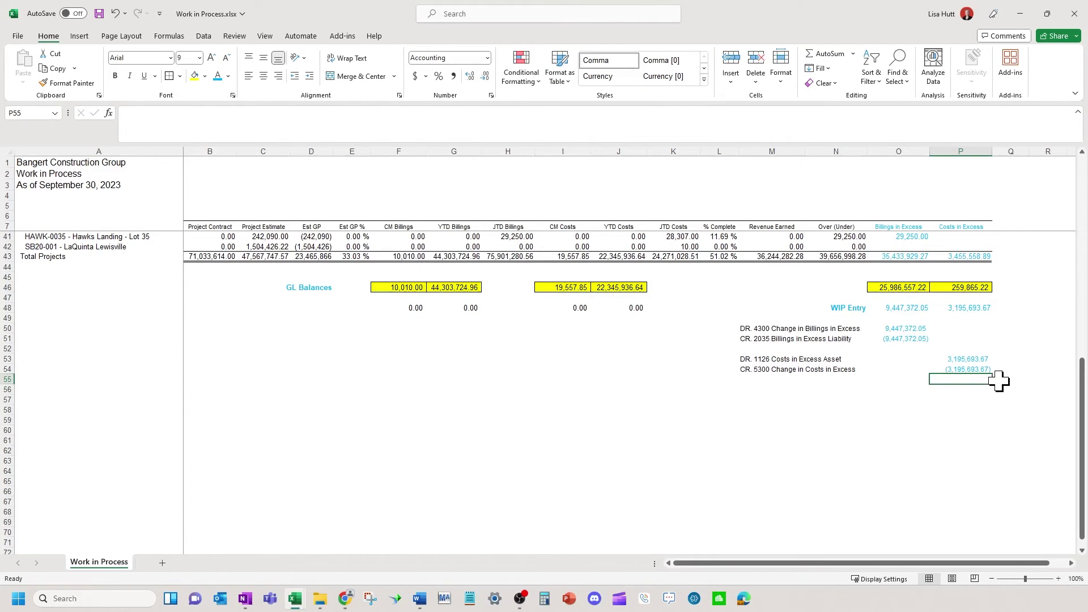
Review the journal entry lines debiting 4300 and crediting 2035, and debiting 1126 and crediting 5300.
left_click(752, 329)
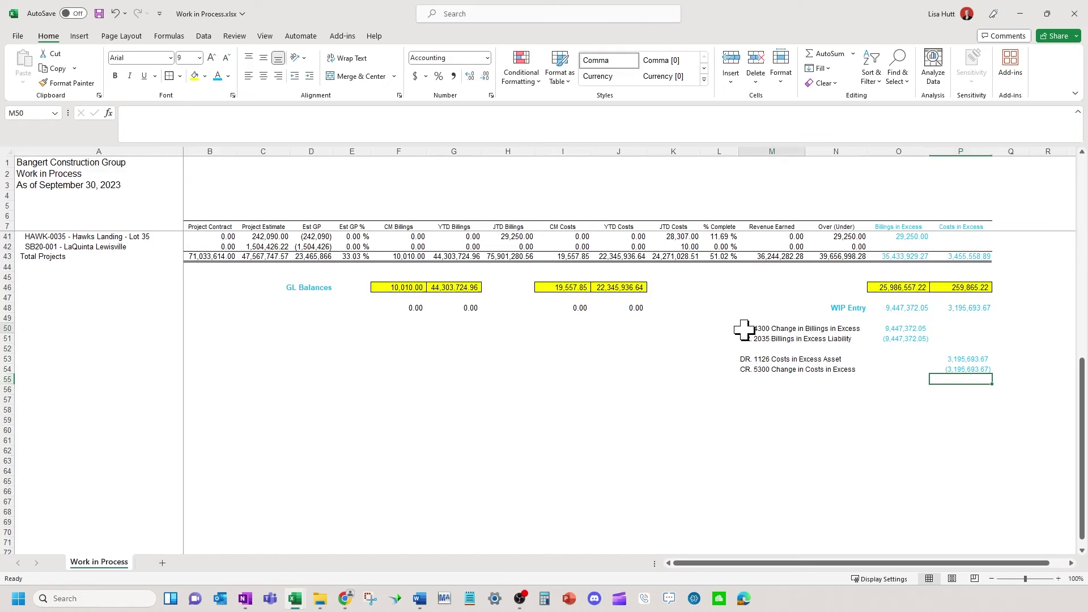
left_click(722, 348)
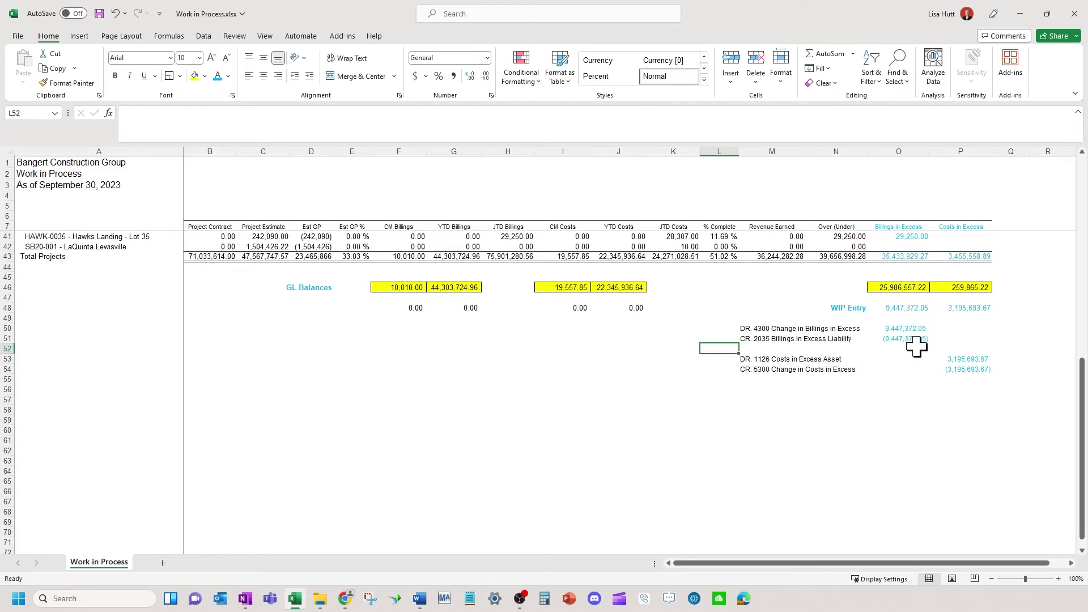
left_click(757, 391)
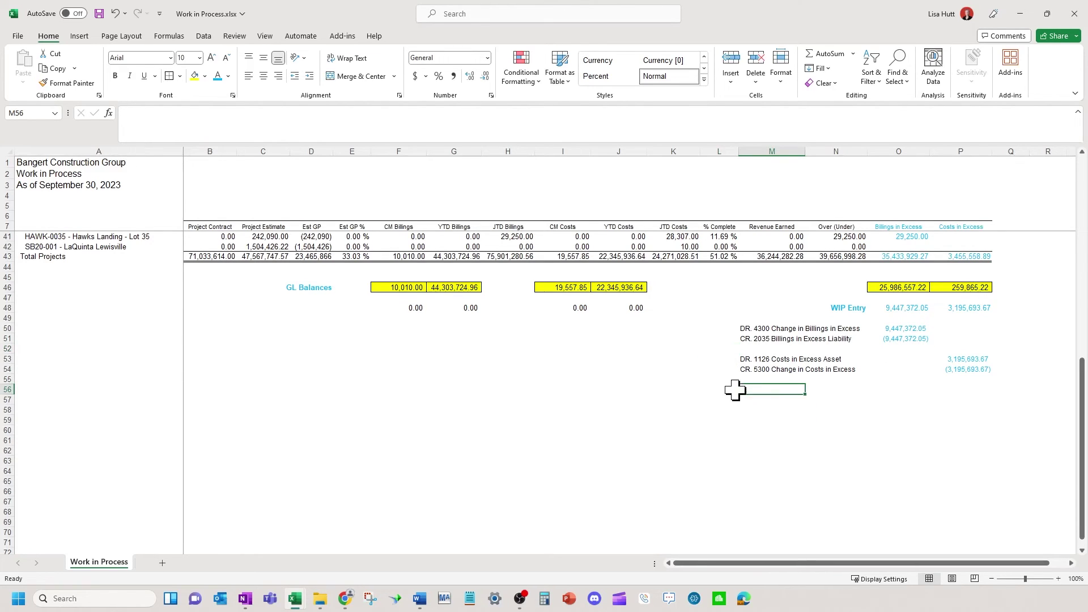
left_click(732, 361)
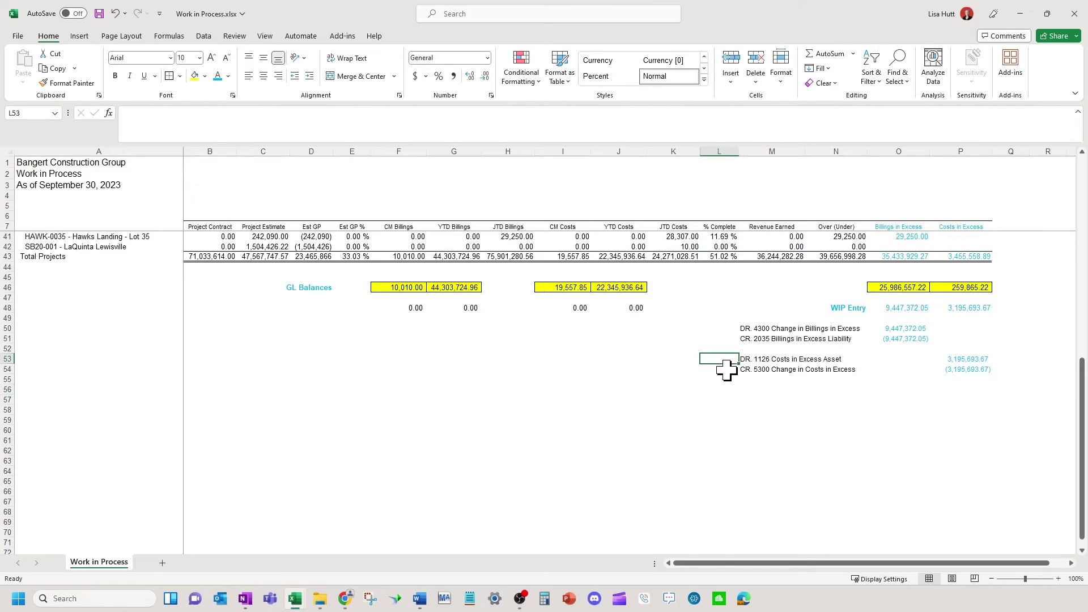
left_click(726, 371)
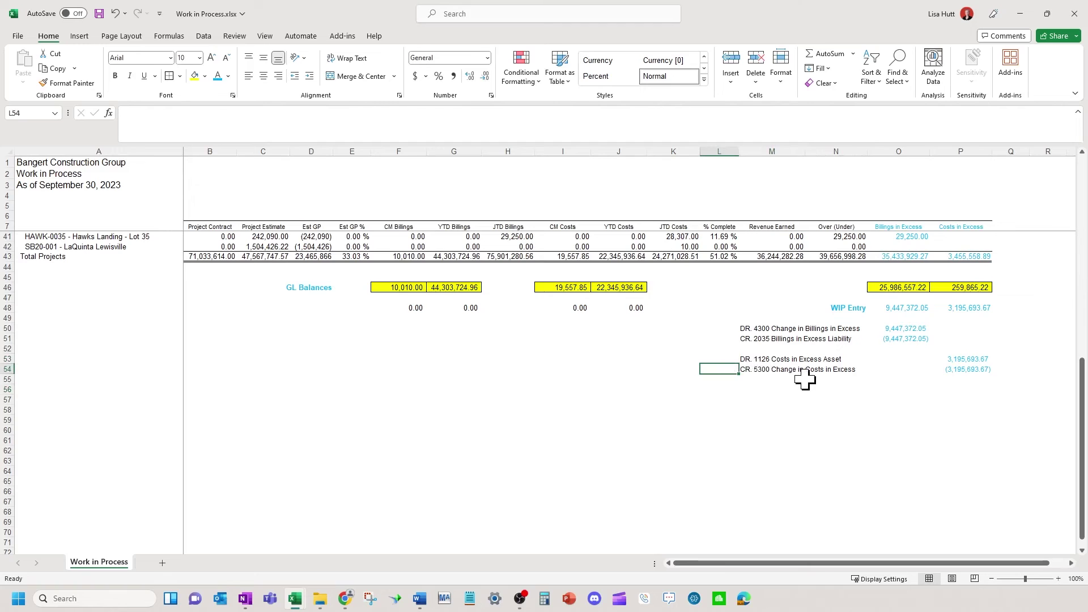
left_click(923, 379)
Place the workbook beside the Balance Sheet and compare account 2035 with the Billings in Excess GL balance, total and entry lines.
key("super+Down")
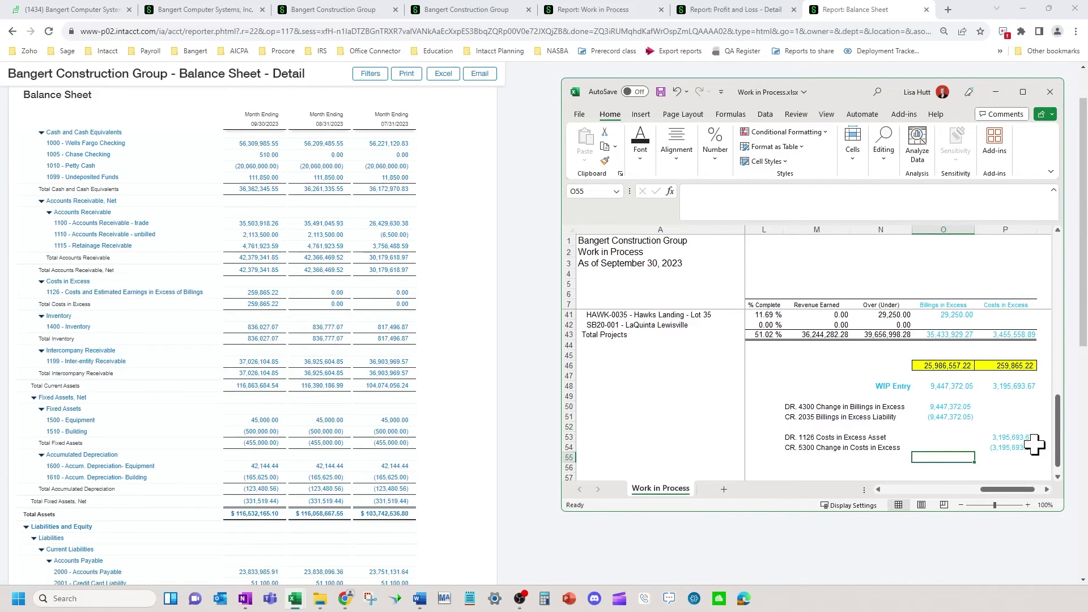
left_click(515, 457)
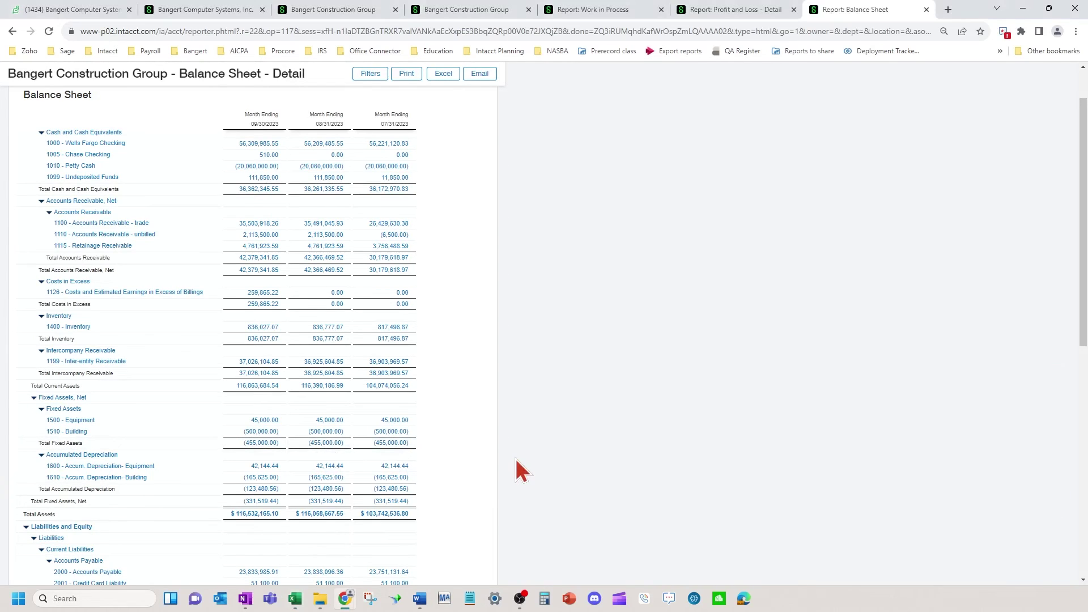
key("alt+Tab")
scroll(506, 469, "down", 6)
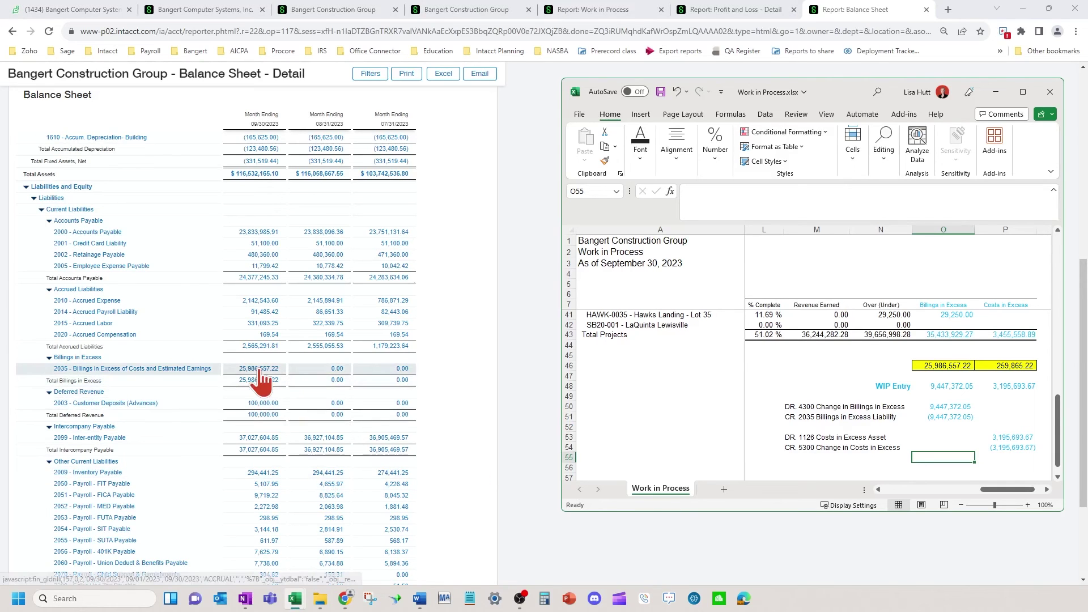
left_click(957, 365)
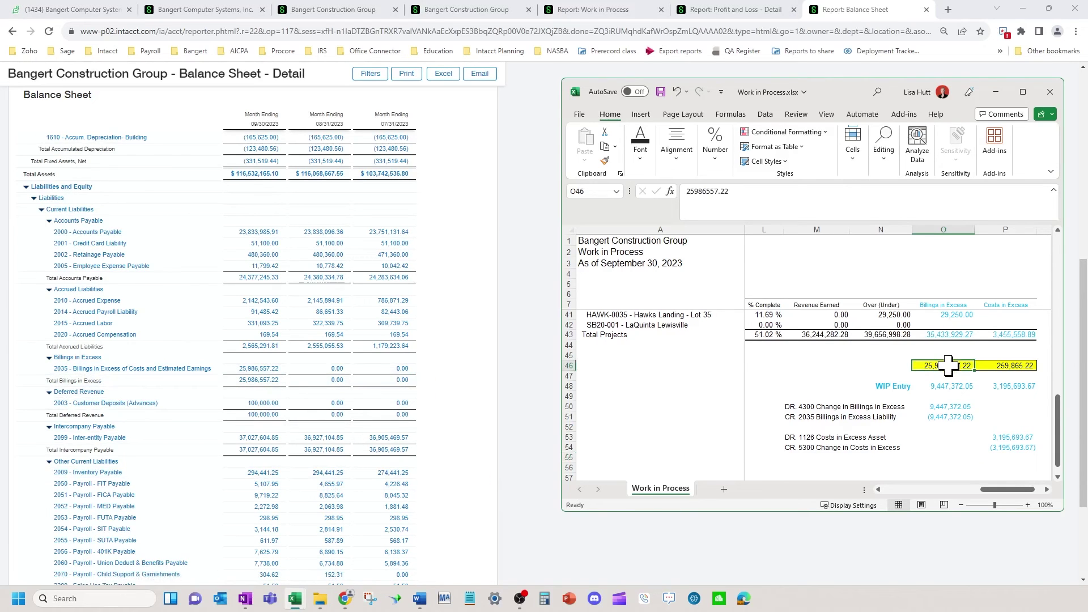
left_click(961, 335)
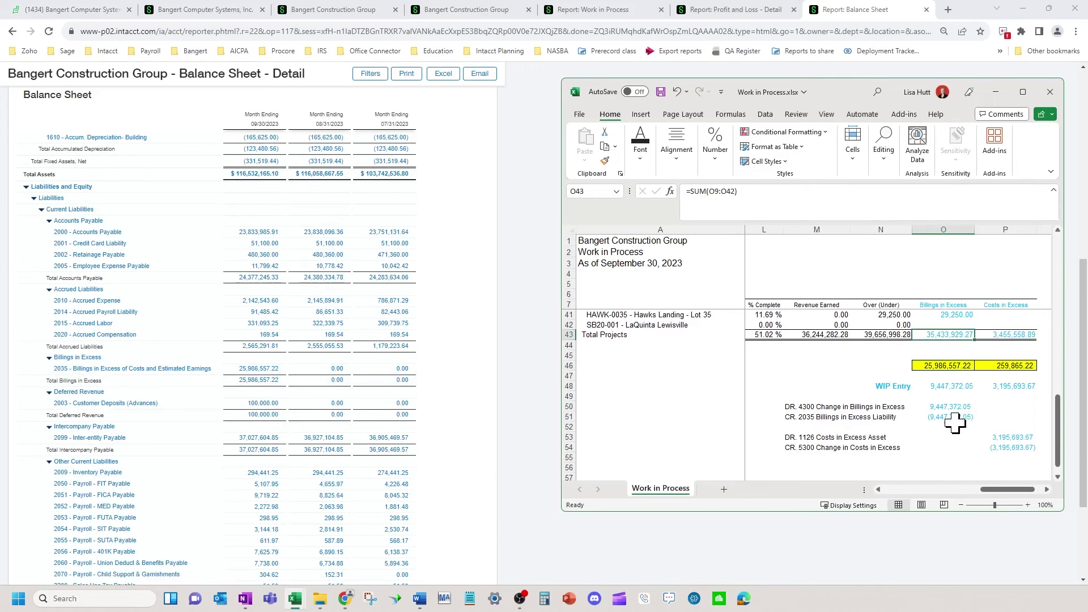
left_click(799, 418)
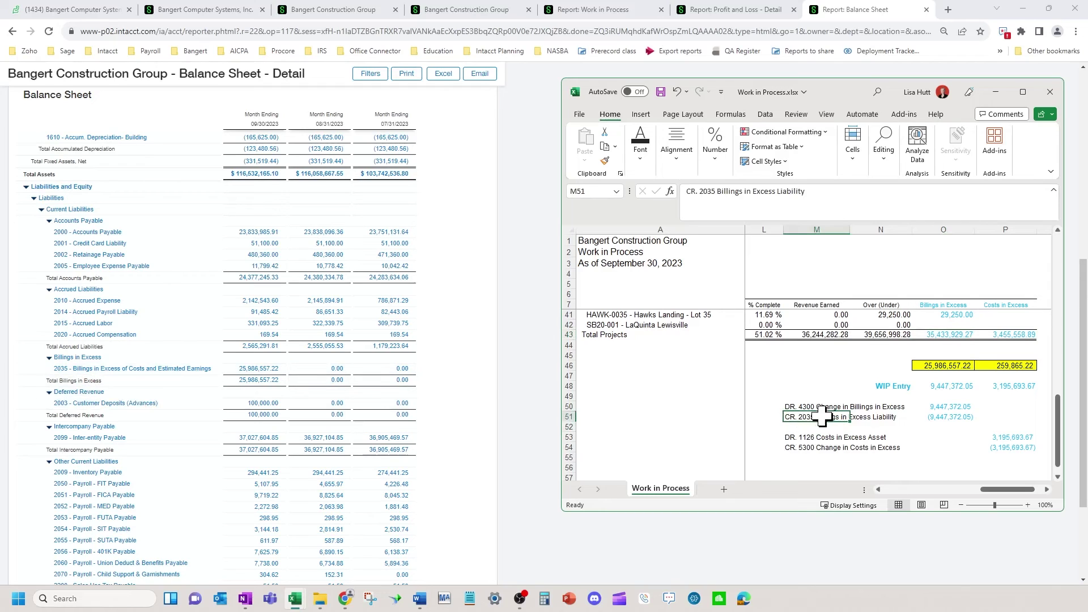
left_click(802, 406)
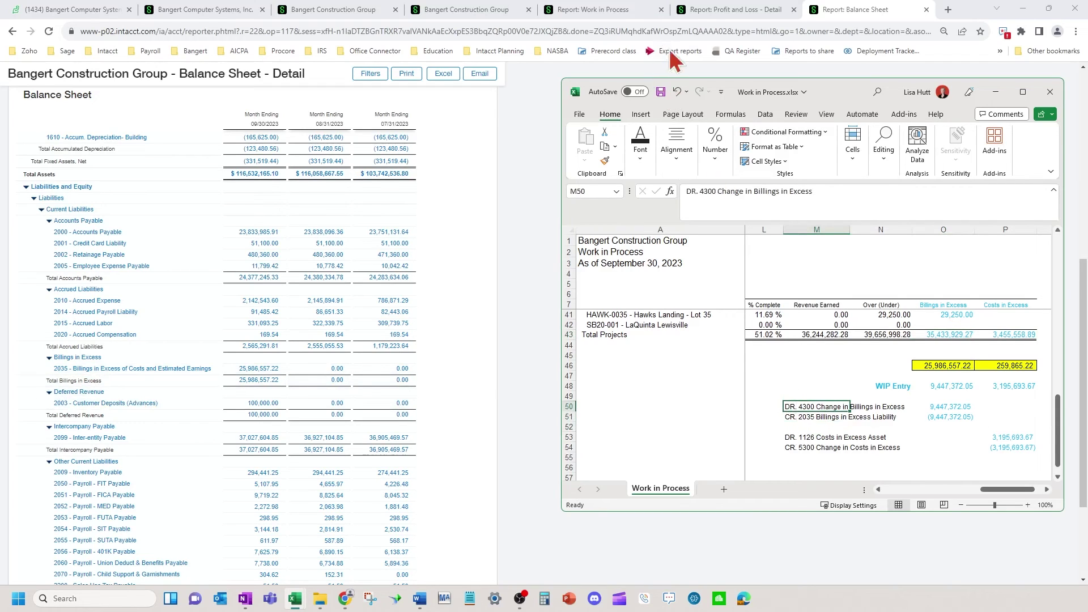
Show the Profit and Loss - Detail report beside the workbook and review accounts 4300 and 5300, gross profit and operating expenses.
left_click(713, 20)
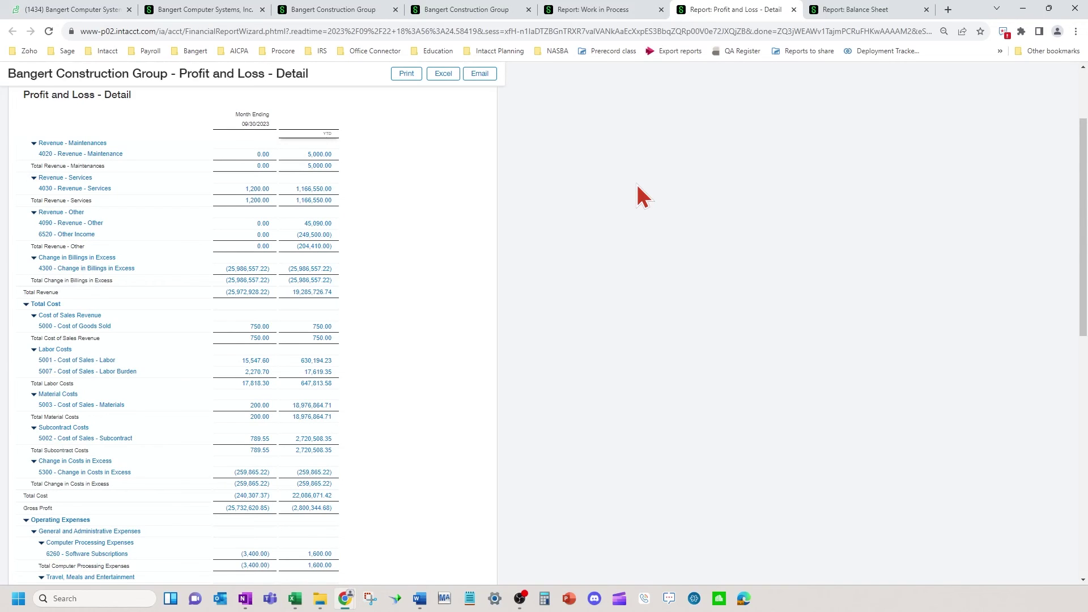
key("alt+Tab")
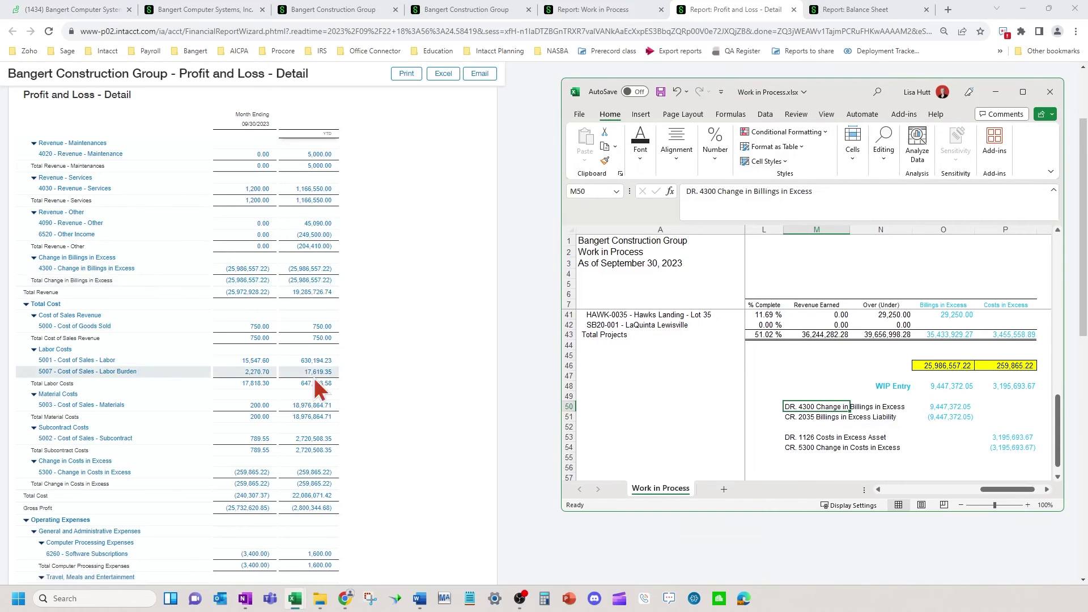
scroll(252, 365, "down", 1)
scroll(252, 369, "down", 3)
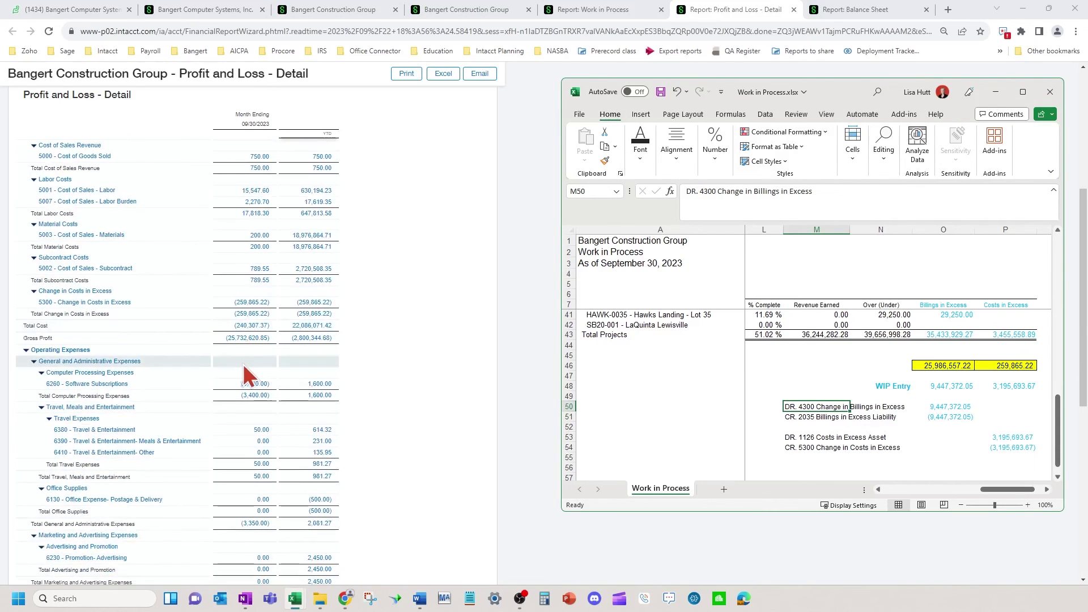
scroll(326, 340, "down", 5)
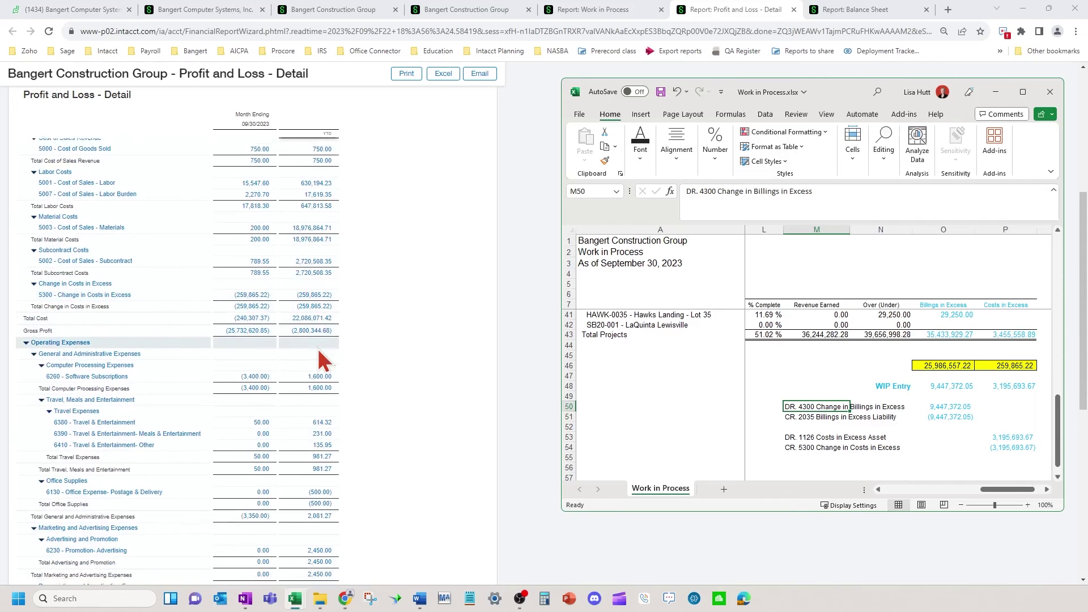
scroll(320, 357, "up", 1)
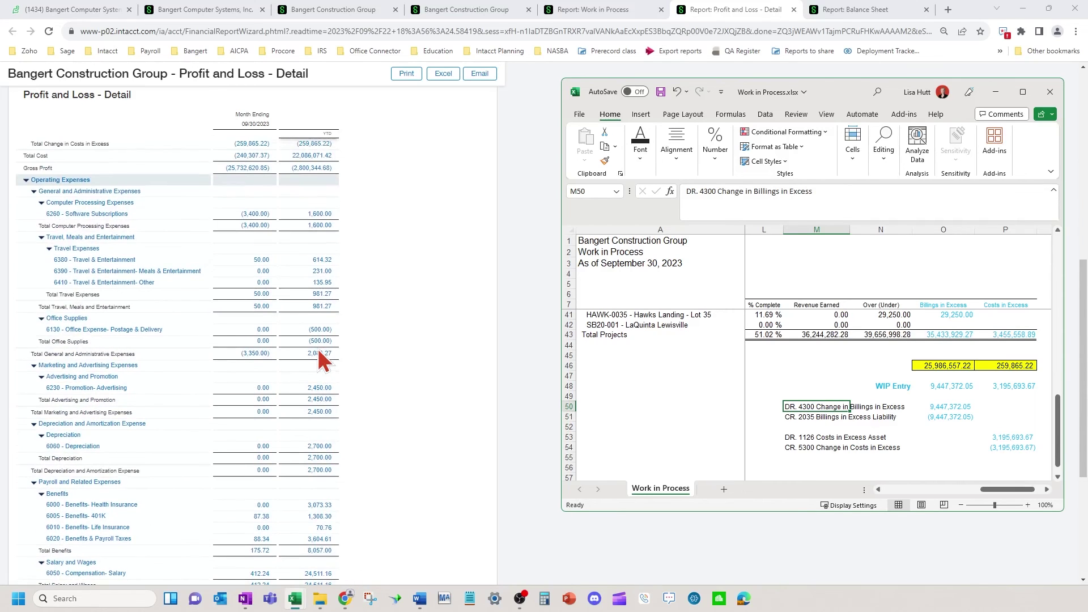
Check the four journal entry amounts in O50:P54 beside the Profit and Loss report.
left_click_drag(935, 406, 1032, 448)
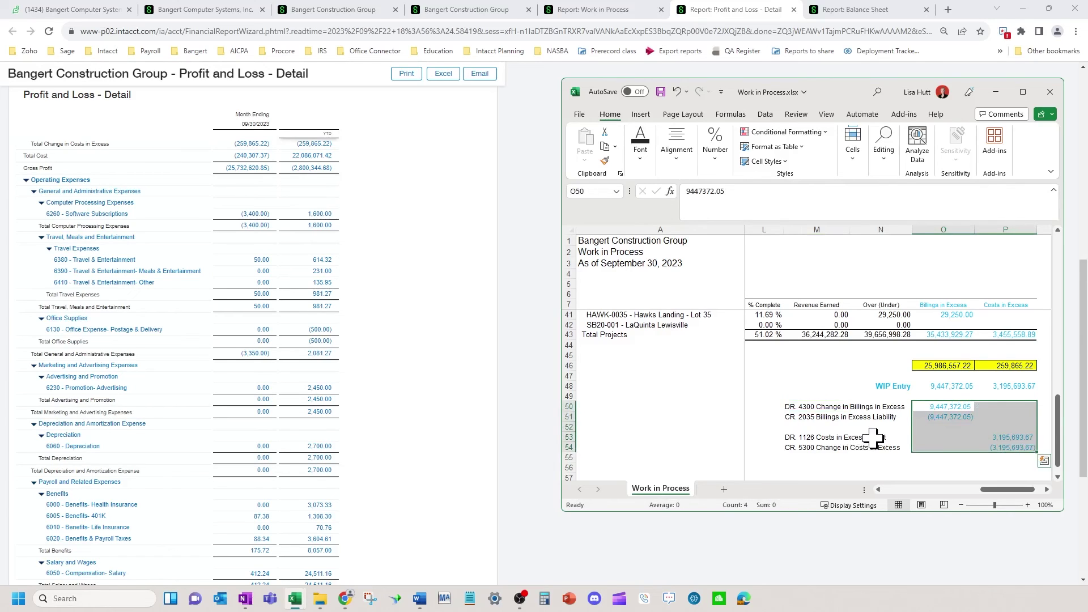
left_click(958, 407)
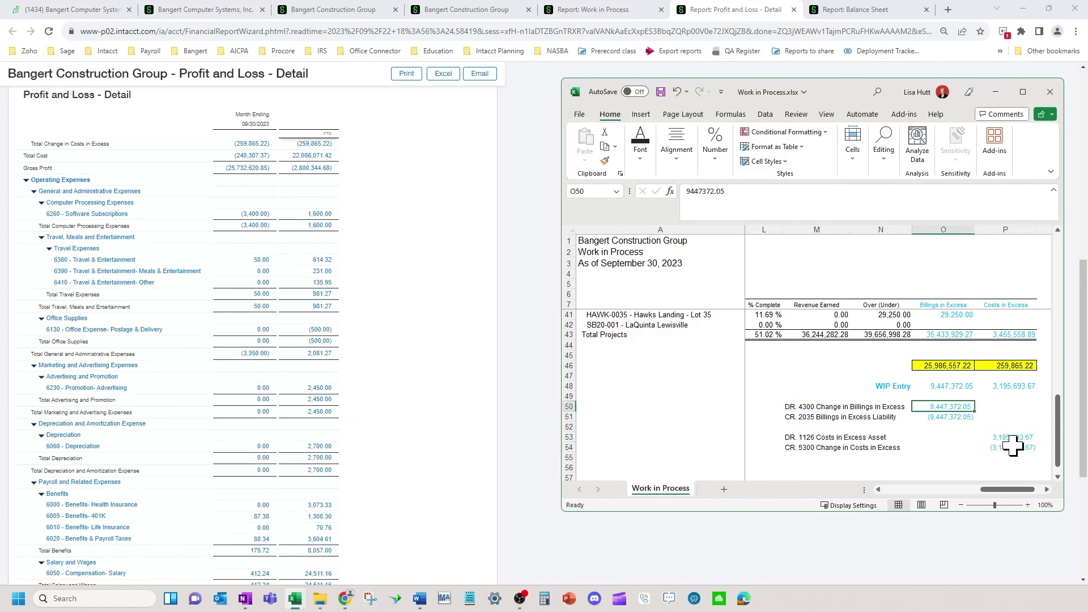
left_click(694, 385)
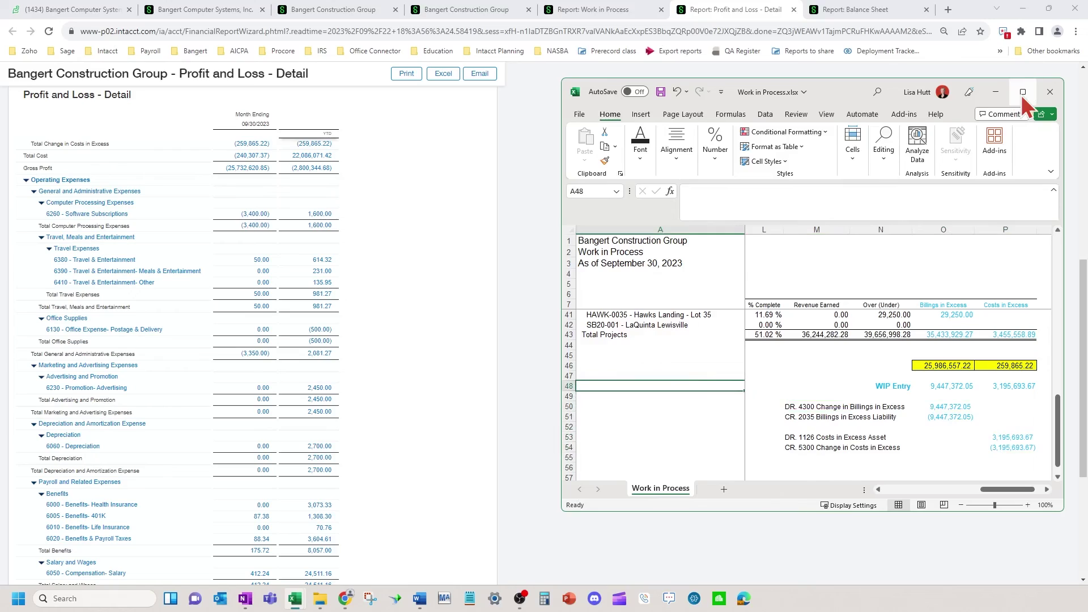
Maximize the workbook and review the project columns from Project Contract through Over (Under) and the Billings in Excess formula.
left_click(1022, 93)
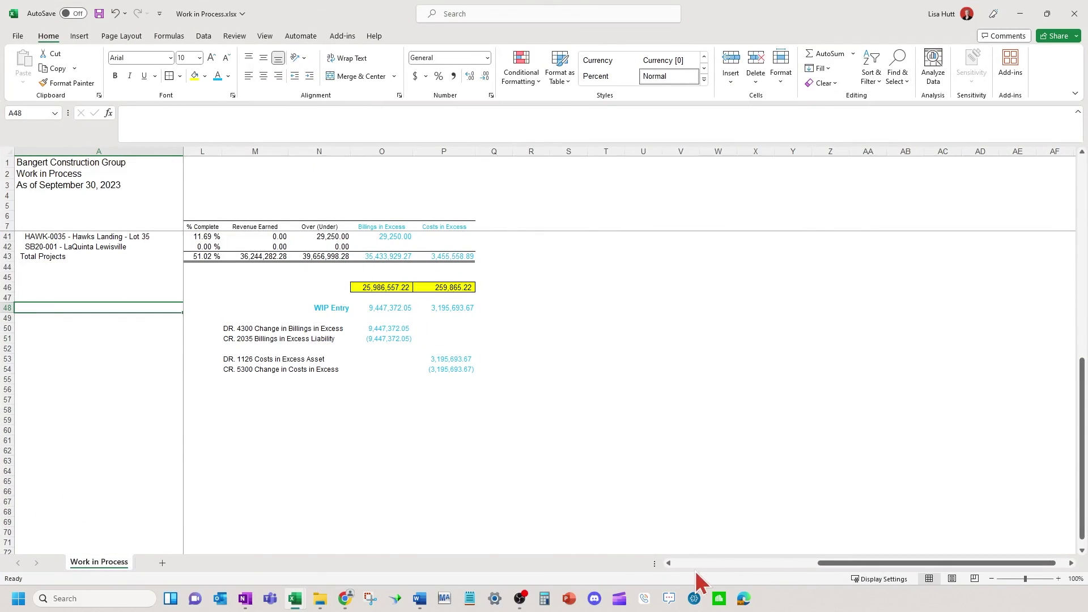
left_click(688, 563)
scroll(624, 442, "up", 6)
left_click_drag(210, 226, 825, 260)
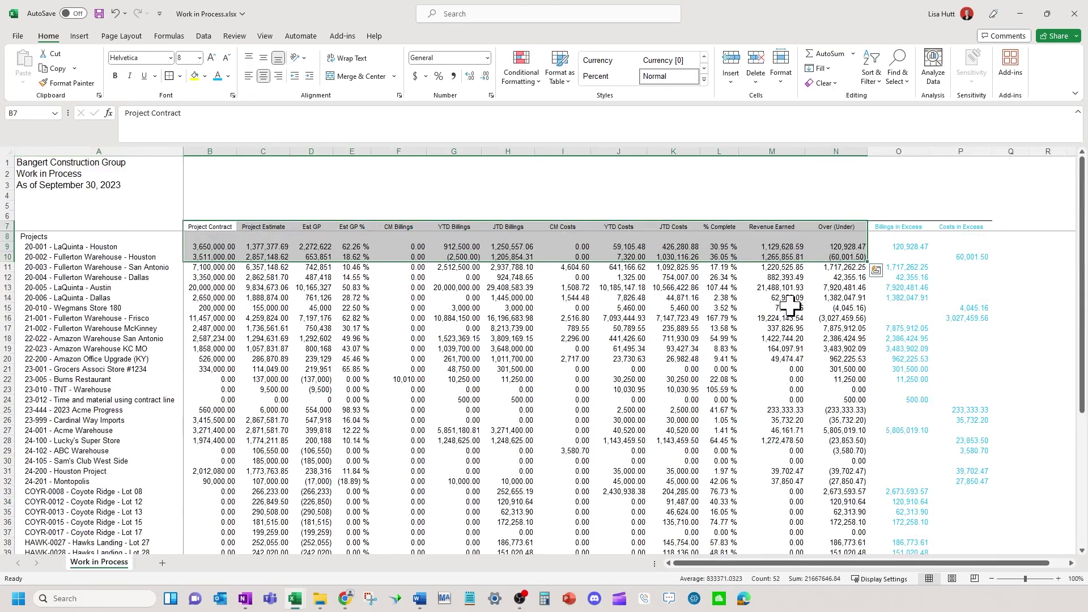
left_click(924, 310)
Review the Total Projects row, GL Balances, WIP Entry and journal entry lines beneath the project list.
scroll(935, 425, "down", 4)
scroll(518, 496, "down", 2)
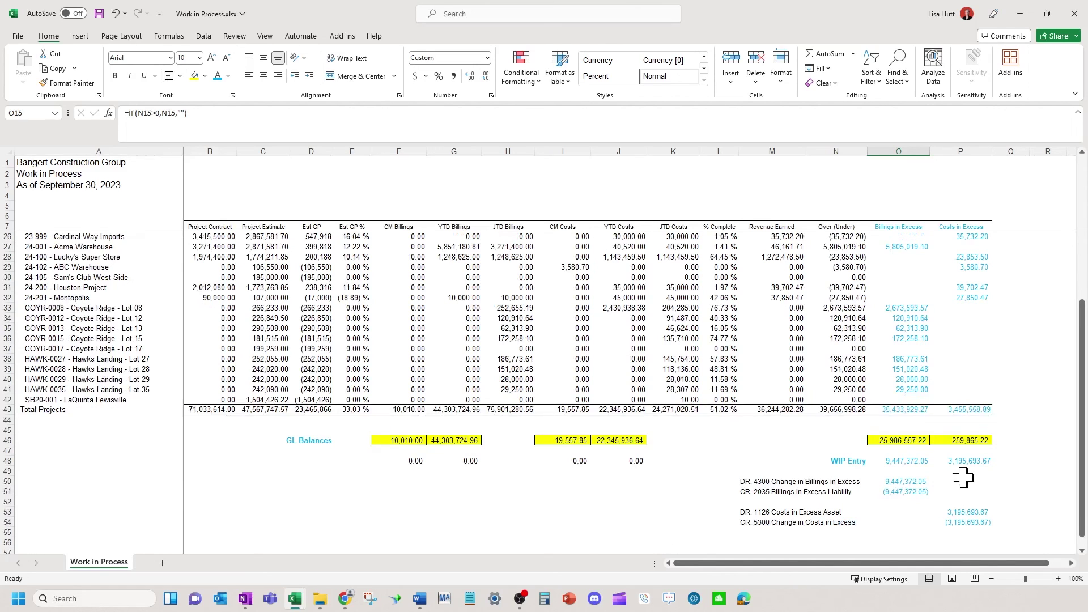
scroll(907, 478, "down", 1)
left_click(549, 479)
left_click(365, 480)
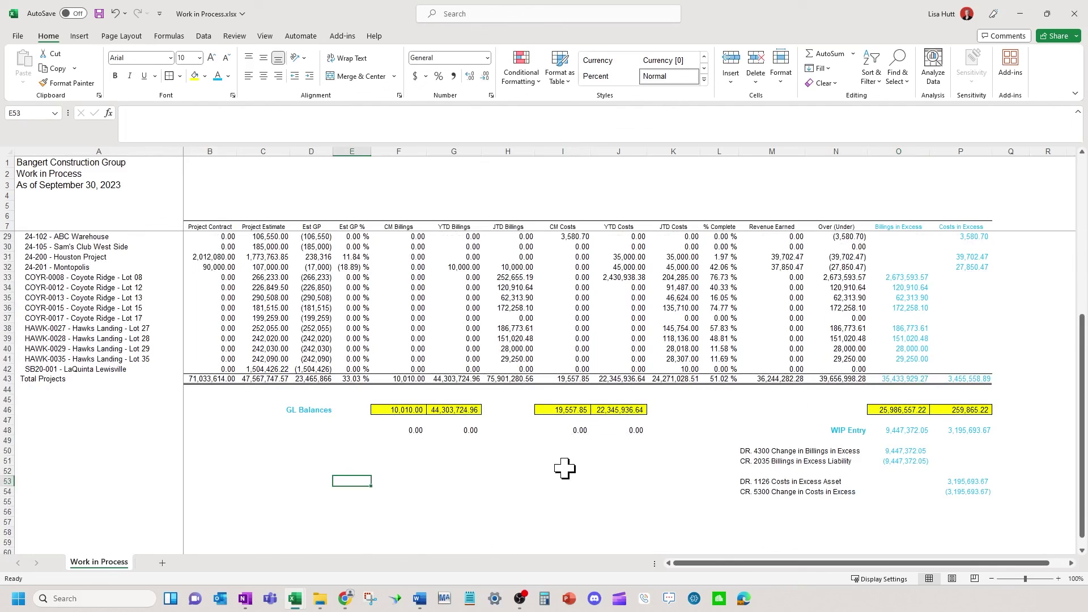